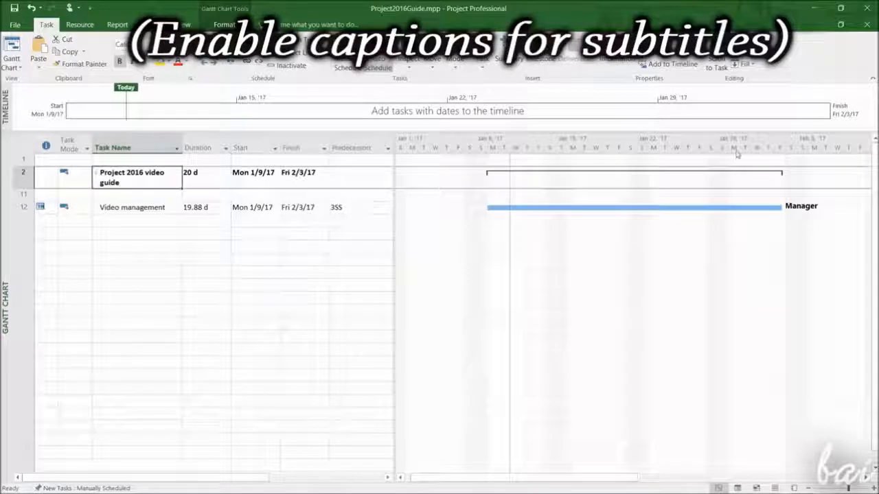
# Expand the 'Project 2016 video guide' summary task to show its subtasks
pyautogui.click(219, 184)
pyautogui.click(151, 195)
pyautogui.click(156, 207)
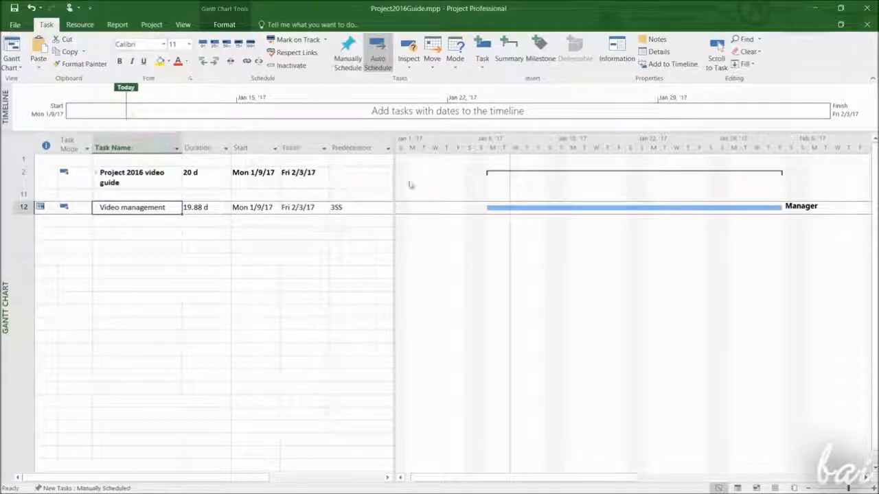
pyautogui.click(97, 175)
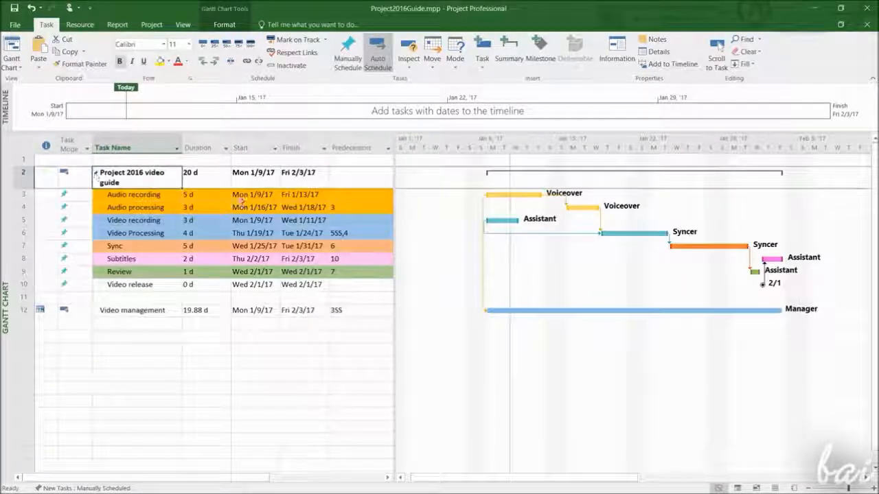
# Review the finish dates of each subtask in the video guide project
pyautogui.click(317, 195)
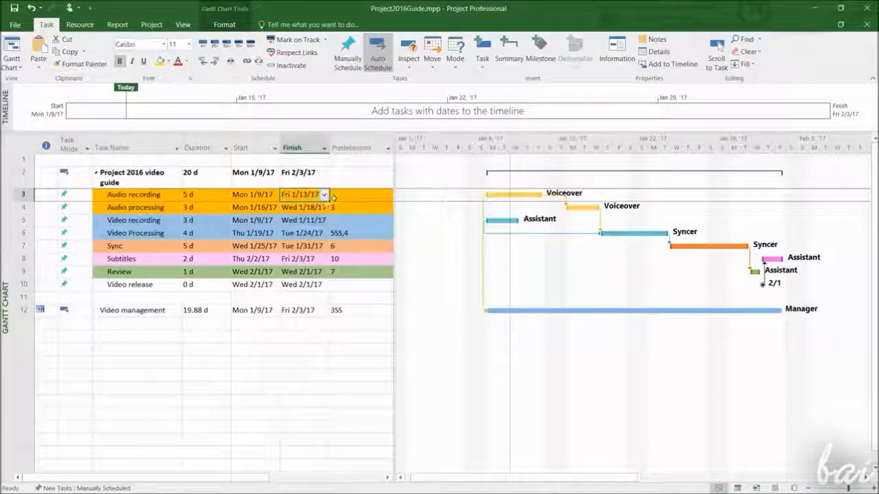
pyautogui.click(290, 208)
pyautogui.click(288, 221)
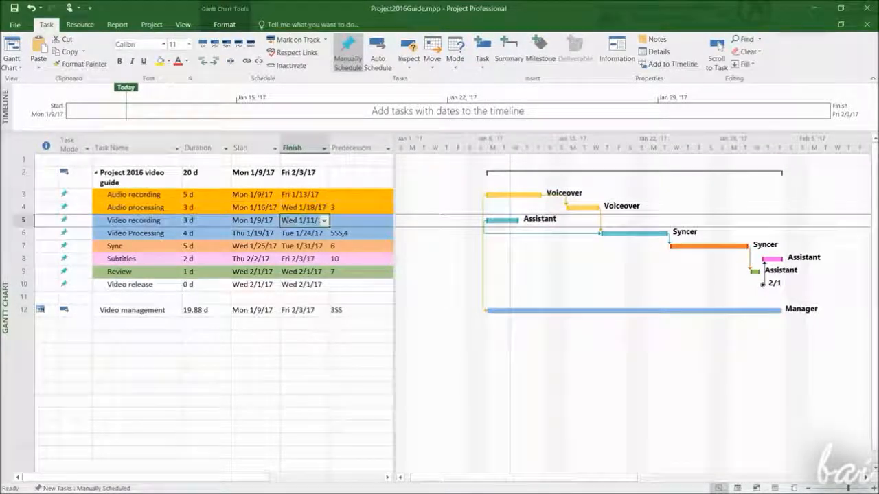
pyautogui.click(287, 234)
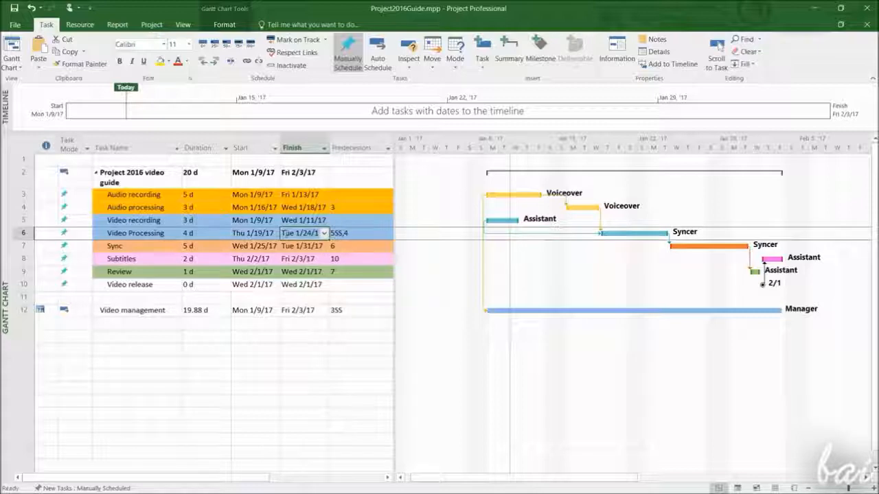
pyautogui.click(297, 247)
pyautogui.click(302, 259)
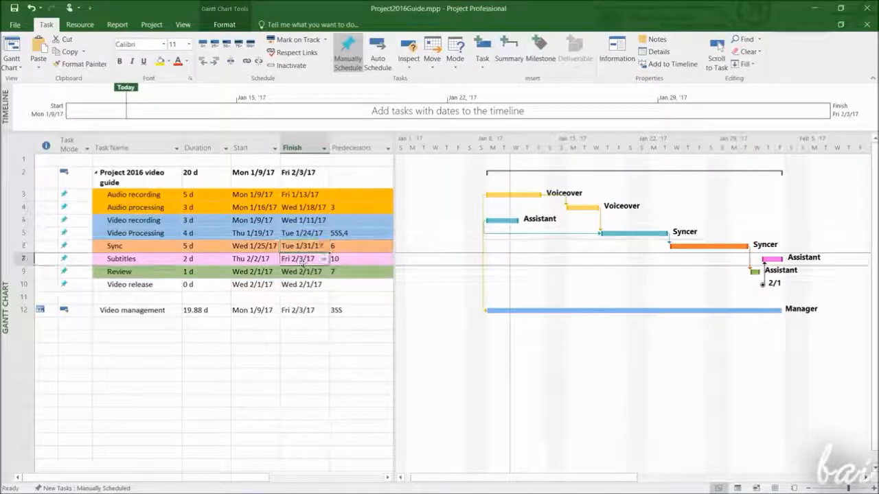
pyautogui.click(301, 272)
pyautogui.click(290, 285)
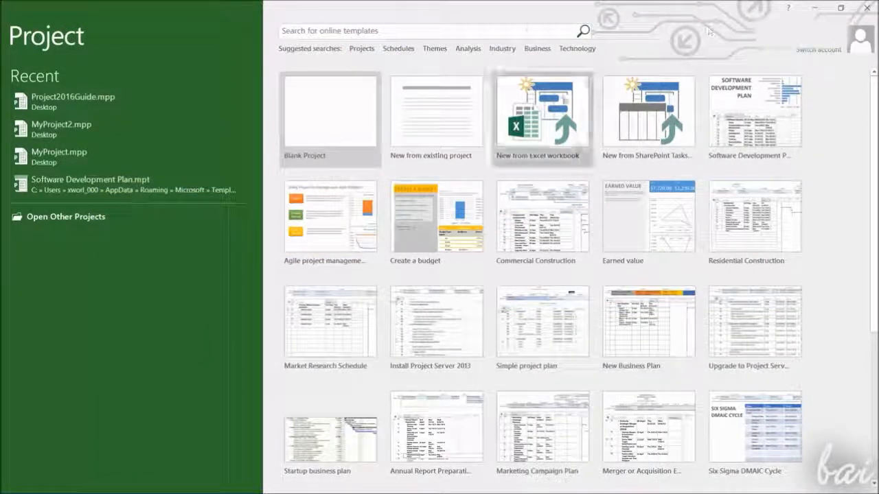
# Create a new blank project from the start screen
pyautogui.click(543, 216)
pyautogui.click(573, 236)
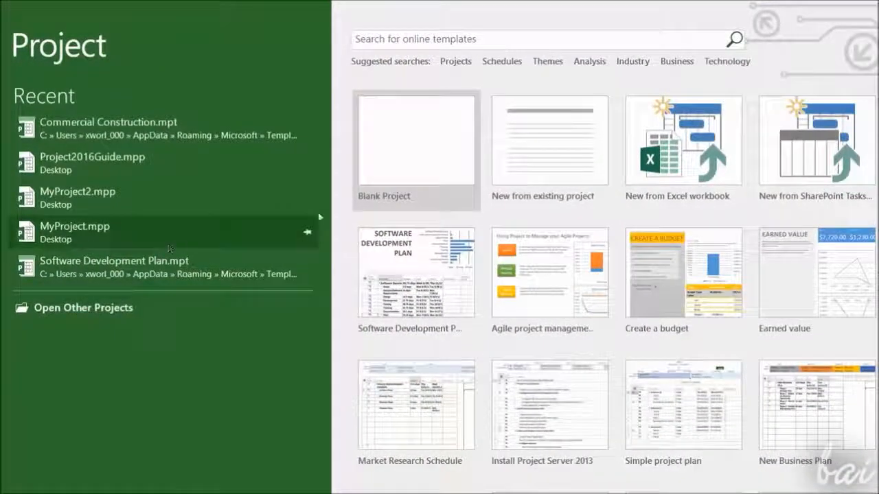
pyautogui.click(396, 145)
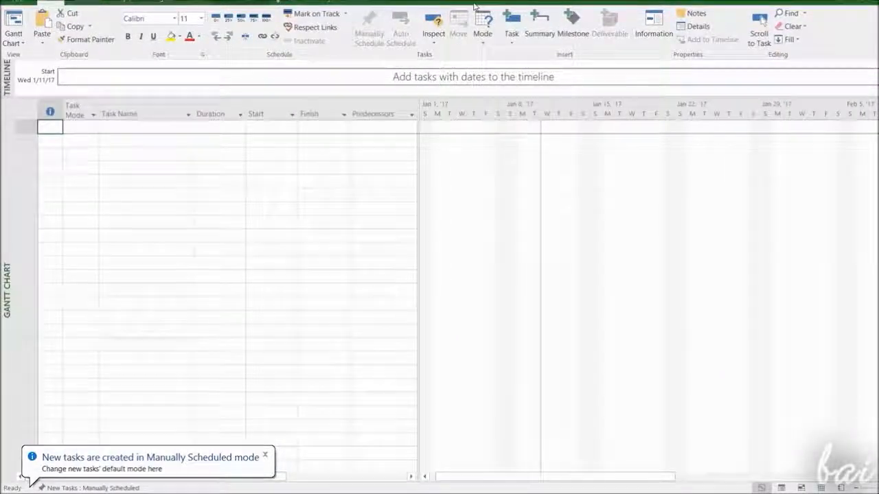
# Browse the empty task sheet and scroll through the Gantt chart timeline
pyautogui.click(265, 455)
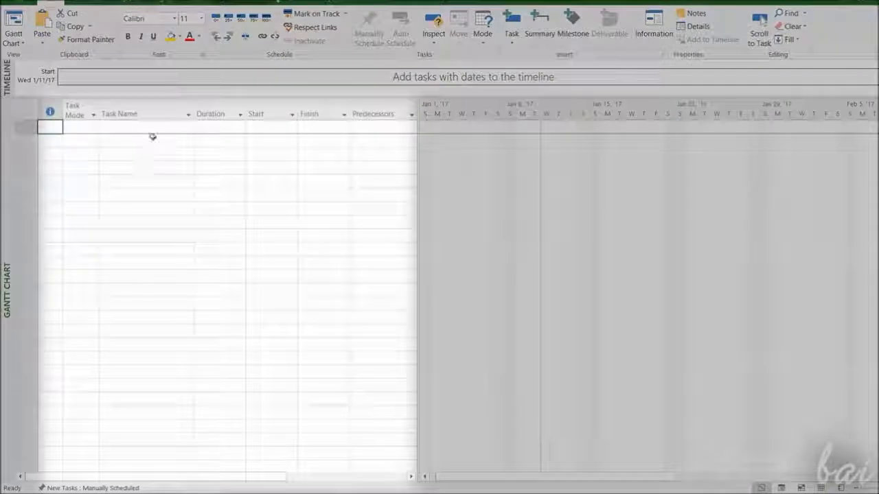
pyautogui.click(160, 203)
pyautogui.click(159, 193)
pyautogui.click(158, 221)
pyautogui.click(159, 237)
pyautogui.click(158, 263)
pyautogui.click(156, 317)
pyautogui.click(155, 344)
pyautogui.click(154, 366)
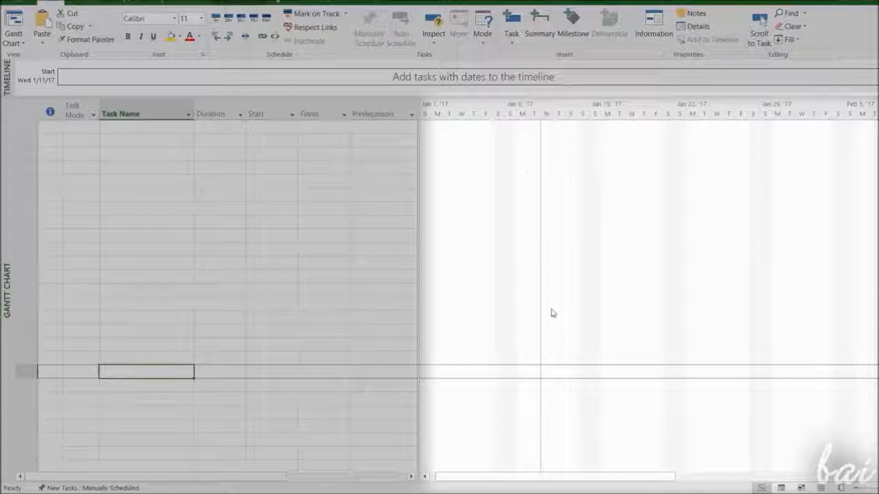
pyautogui.moveTo(634, 477); pyautogui.dragTo(604, 463)
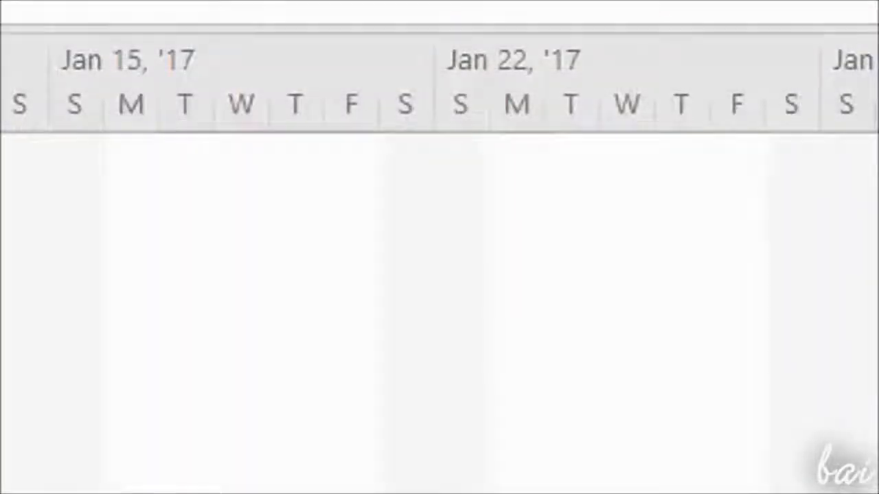
pyautogui.hscroll(5, 439, 310)
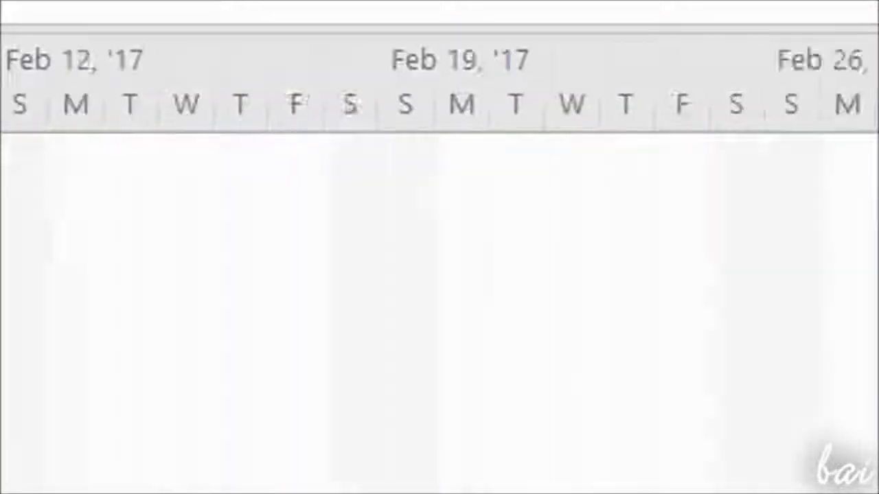
pyautogui.hscroll(-5, 439, 309)
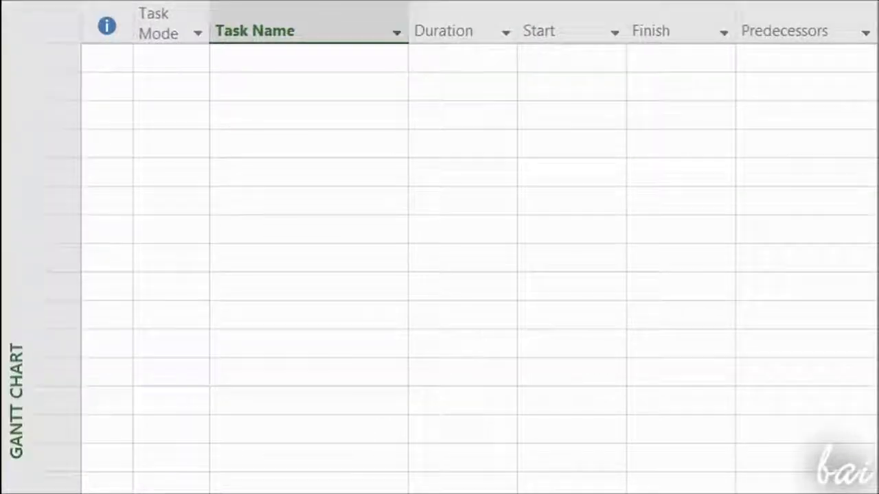
# Add a task named 'Record a video' starting Thu 1/12/17 and finishing Fri 1/13/17
pyautogui.click(307, 85)
pyautogui.write('Record a video')
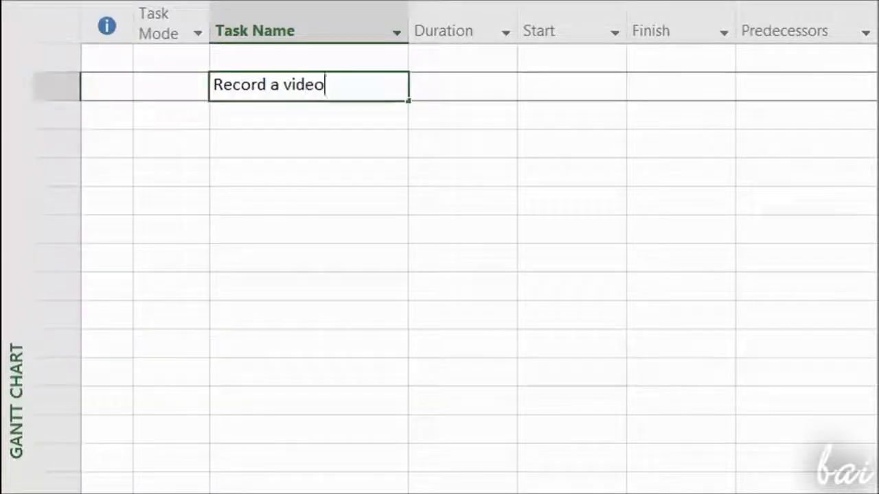
pyautogui.click(616, 97)
pyautogui.click(616, 97)
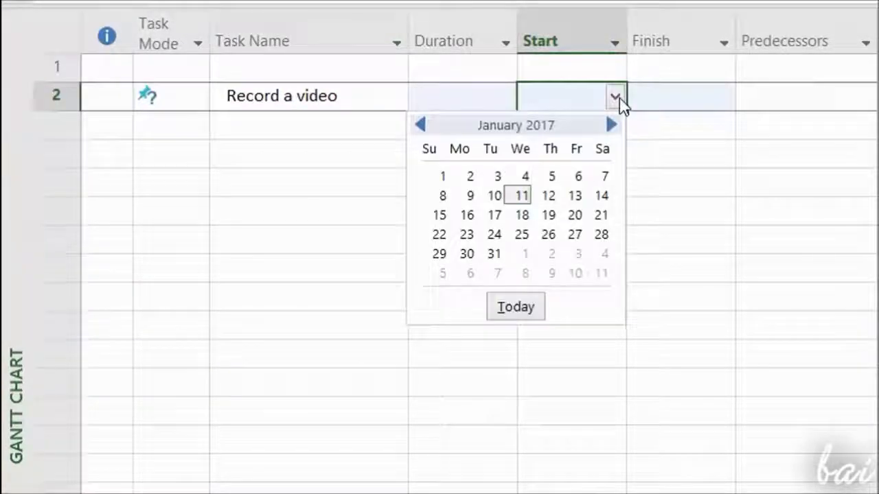
pyautogui.click(549, 197)
pyautogui.click(726, 98)
pyautogui.click(725, 98)
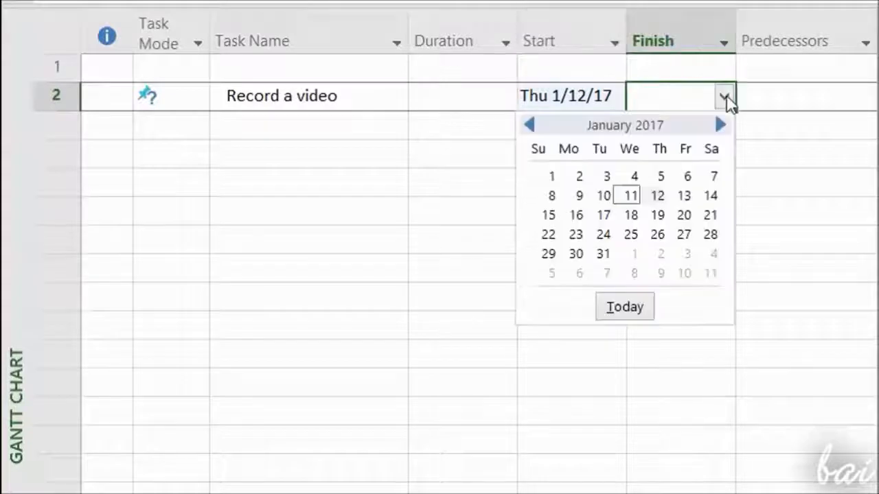
pyautogui.click(683, 197)
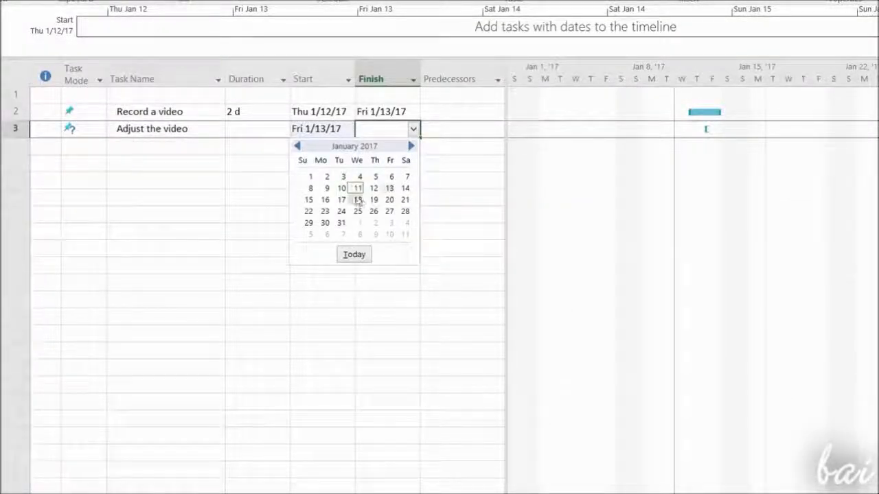
# Set the finish date of the 'Adjust the video' task to Wed 1/18/17
pyautogui.click(358, 200)
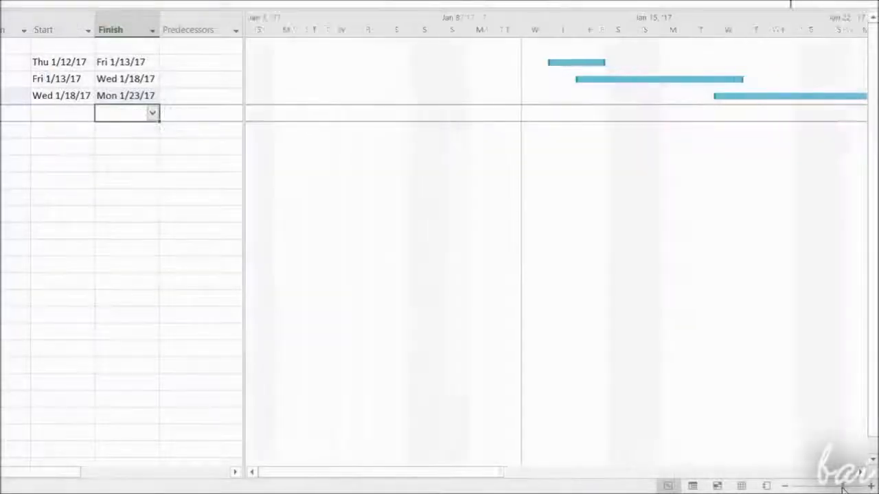
# Restyle the 'Review the video' task's Gantt bar with an orange colour
pyautogui.hscroll(5, 489, 480)
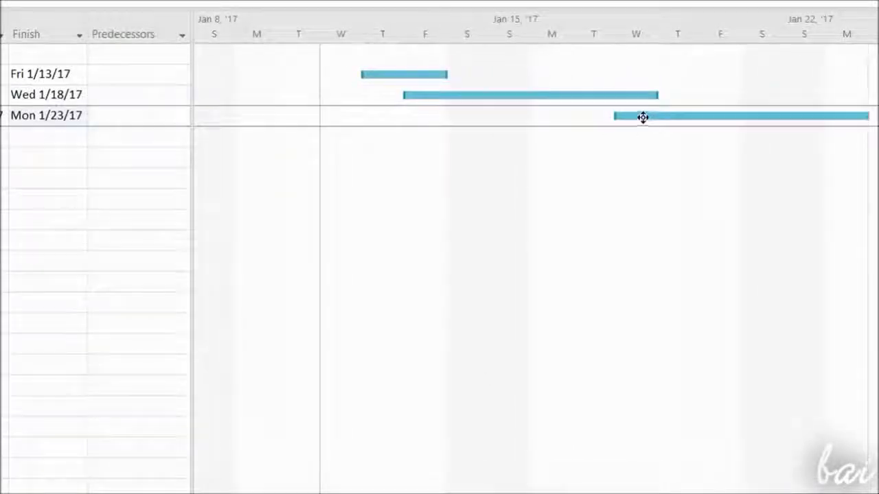
pyautogui.doubleClick(642, 117)
pyautogui.click(165, 216)
pyautogui.click(89, 372)
pyautogui.click(501, 216)
pyautogui.click(426, 371)
pyautogui.click(335, 216)
pyautogui.click(278, 371)
pyautogui.click(415, 353)
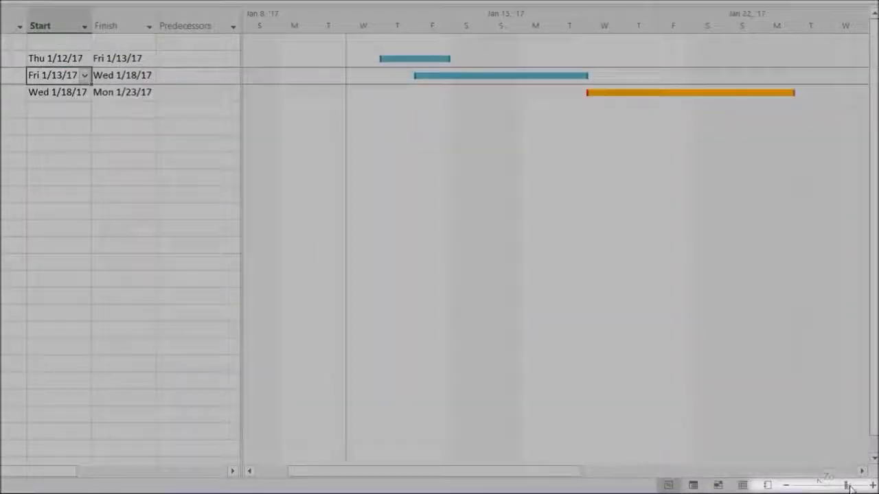
# Delete the task named 'Deleted task' from the task list
pyautogui.moveTo(848, 485); pyautogui.dragTo(841, 485)
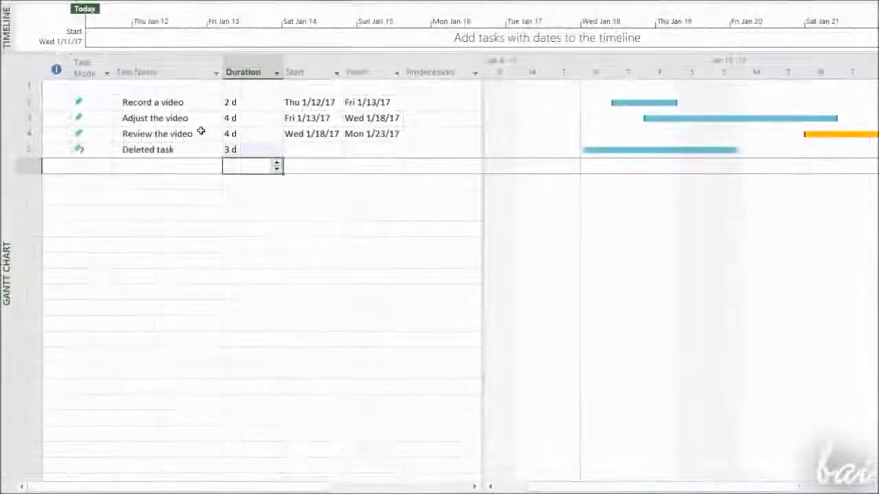
pyautogui.click(177, 151)
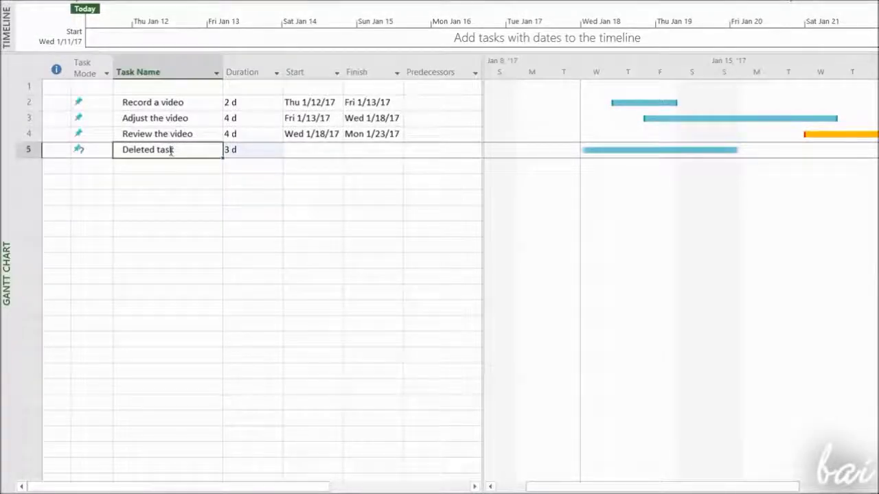
pyautogui.rightClick(171, 152)
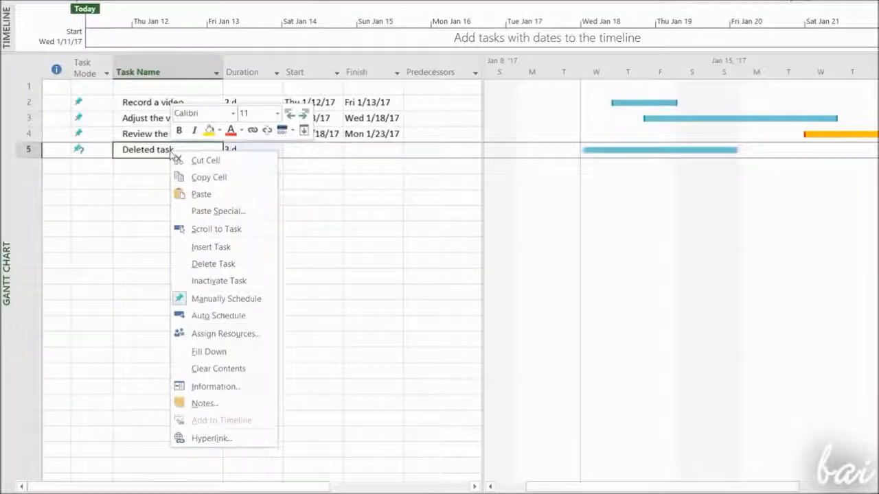
pyautogui.click(242, 265)
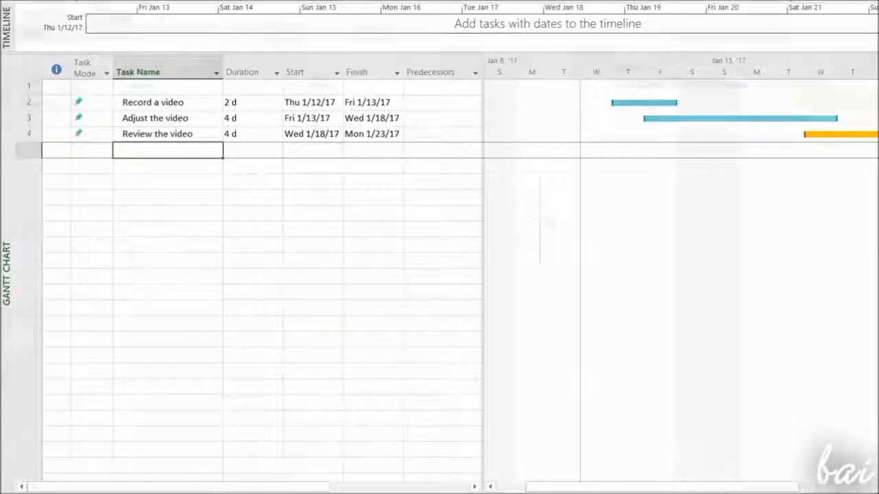
# Resize the 'Adjust the video' bar and set its duration to 3 d
pyautogui.click(652, 118)
pyautogui.moveTo(835, 85); pyautogui.dragTo(812, 89)
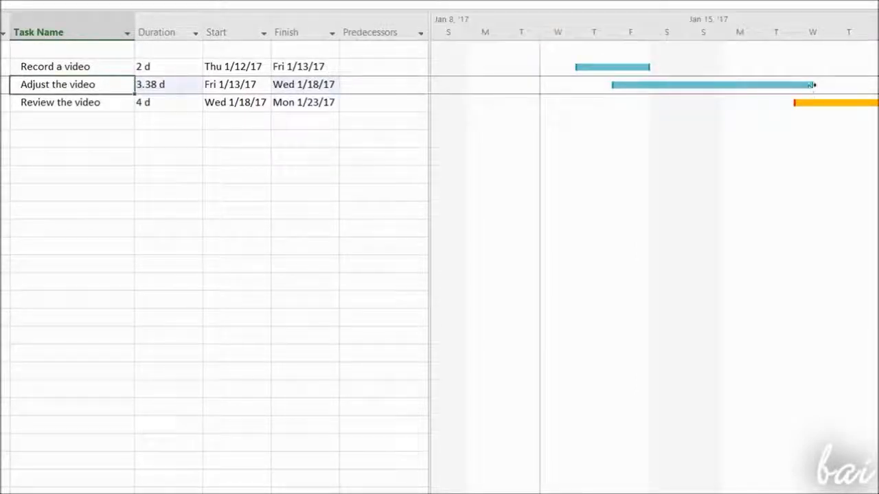
pyautogui.moveTo(868, 91); pyautogui.dragTo(687, 100)
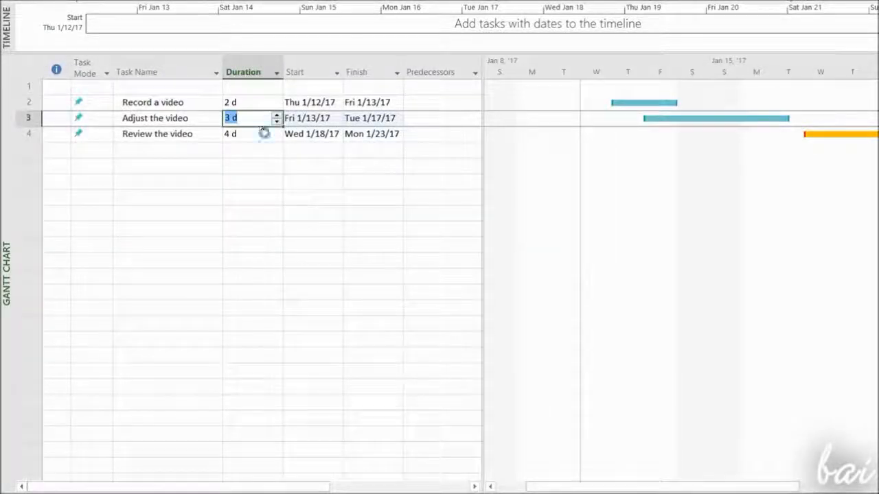
pyautogui.click(264, 133)
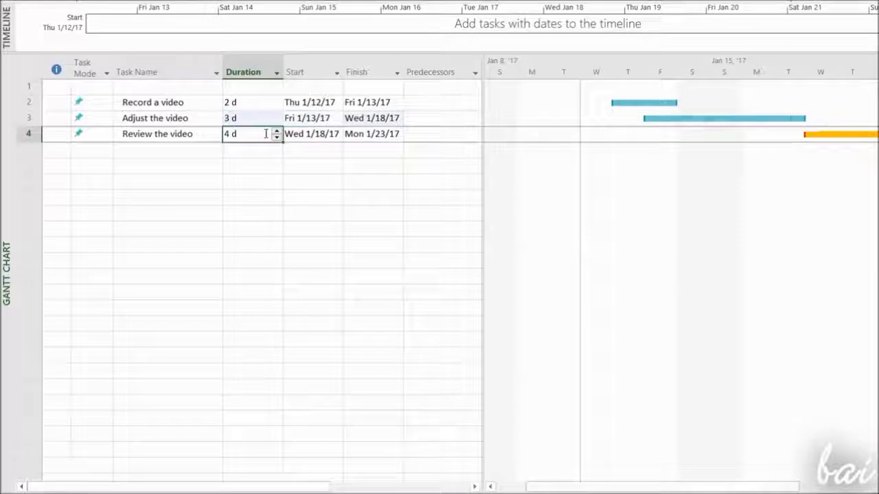
# Examine the 'Adjust the video' task's start date calendar without changing it
pyautogui.click(778, 120)
pyautogui.click(324, 119)
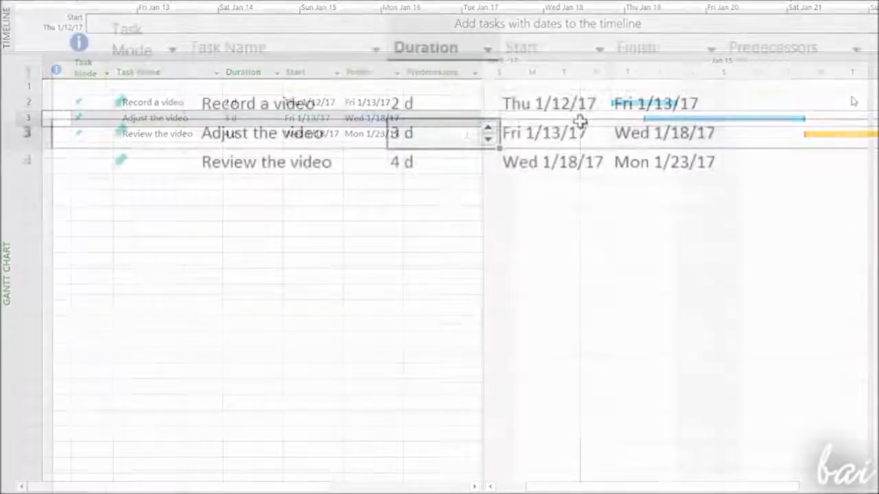
pyautogui.click(370, 118)
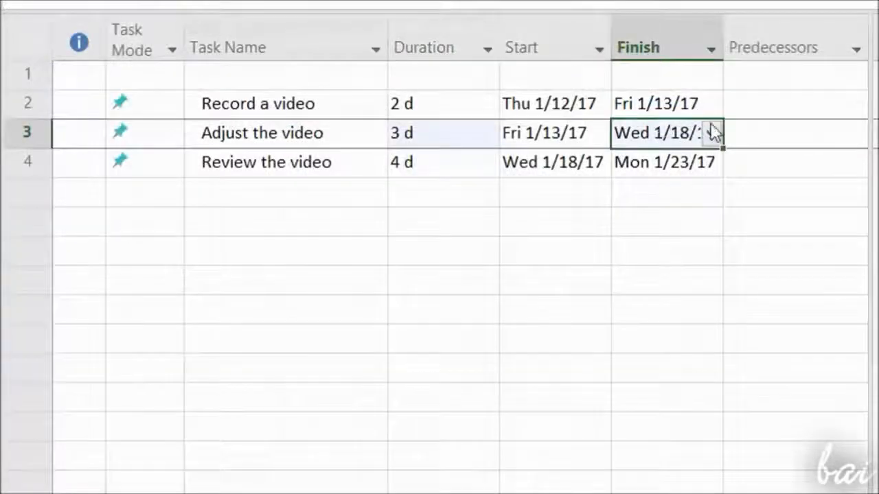
pyautogui.click(582, 138)
pyautogui.click(599, 134)
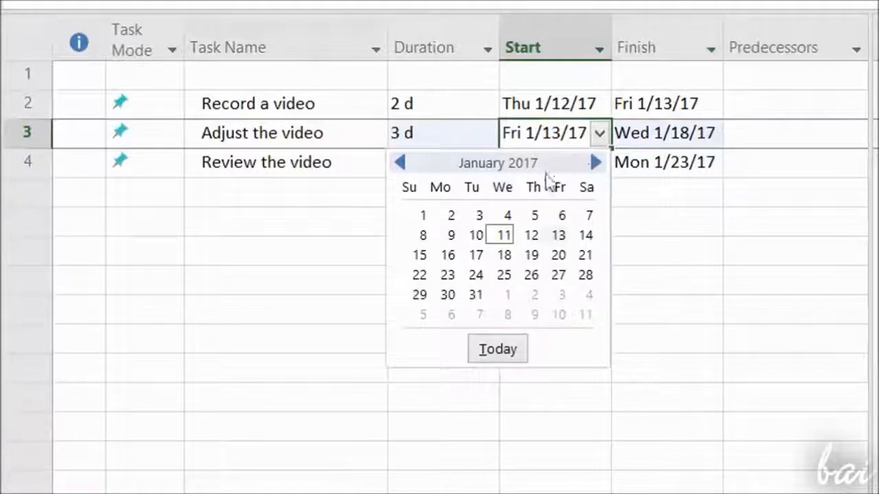
pyautogui.press('Escape')
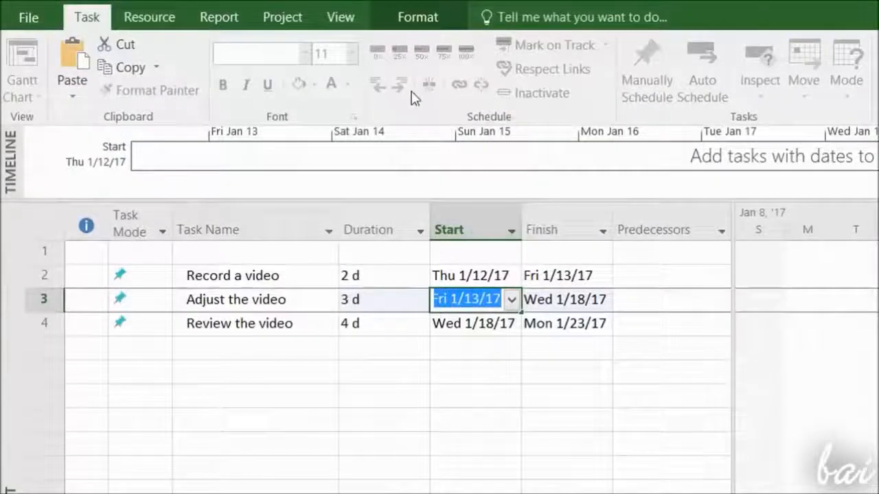
# Open Change Working Time and add a calendar exception named 'Activity suspended'
pyautogui.click(291, 20)
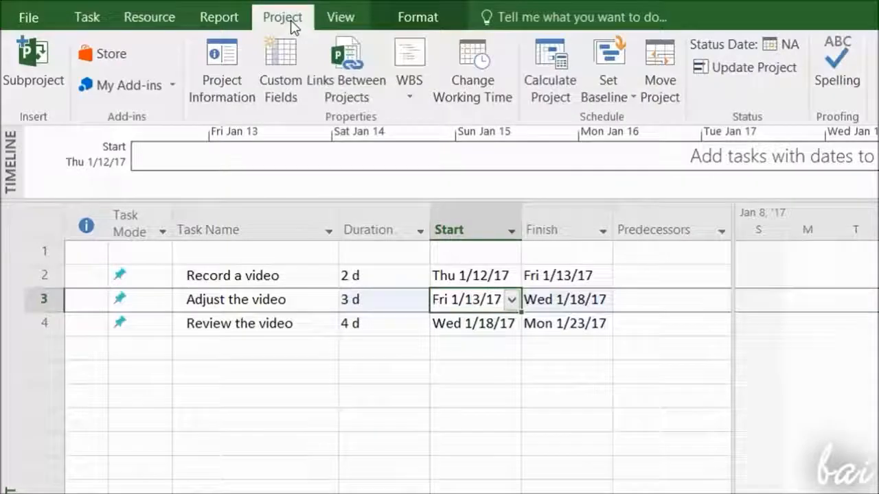
pyautogui.click(502, 78)
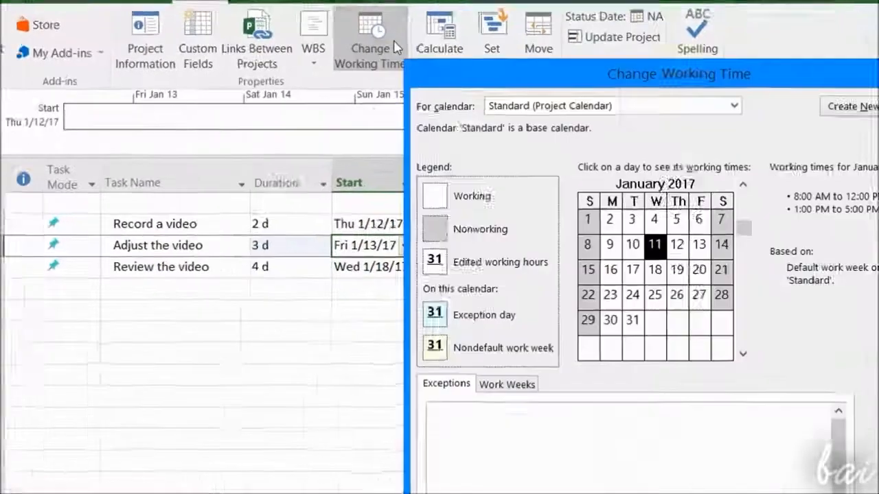
pyautogui.click(298, 302)
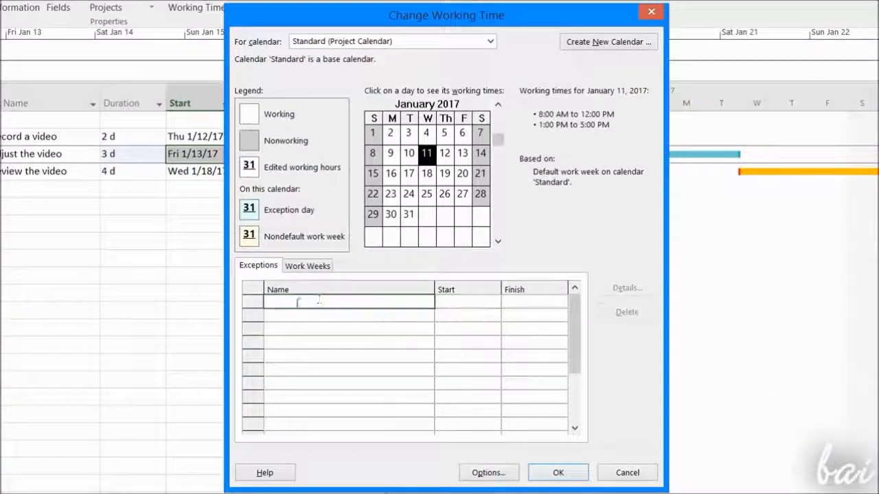
pyautogui.write('Activity suspended')
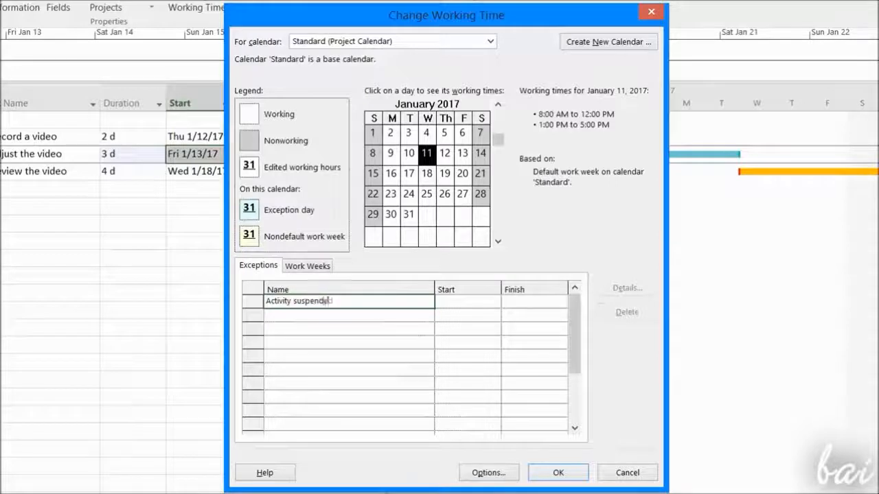
# Set the 'Activity suspended' exception to run from 1/23/2017 to 1/27/2017 and apply it
pyautogui.click(496, 302)
pyautogui.click(494, 302)
pyautogui.click(403, 384)
pyautogui.click(561, 302)
pyautogui.click(553, 371)
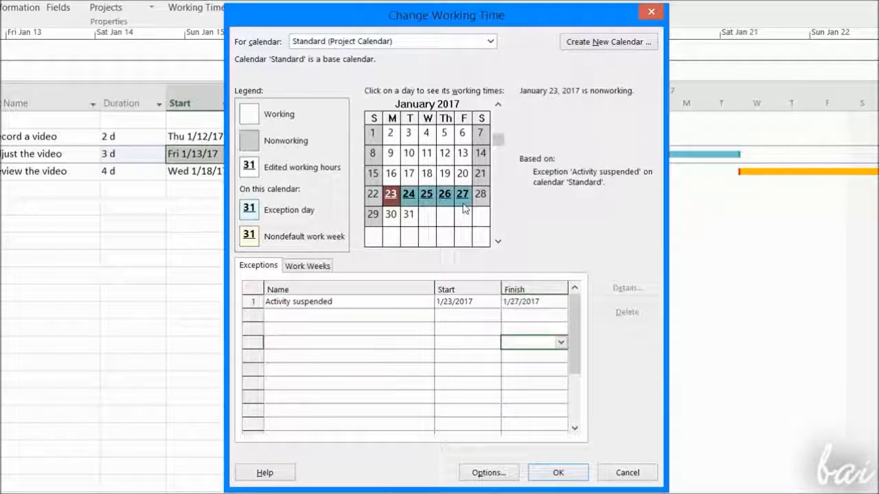
pyautogui.click(560, 472)
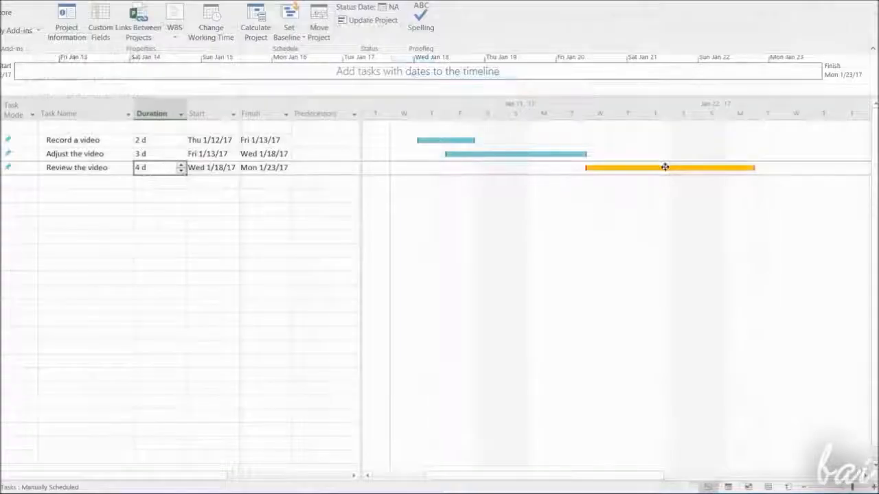
# Split the 'Review the video' bar partway through and shift its second segment slightly earlier
pyautogui.rightClick(663, 168)
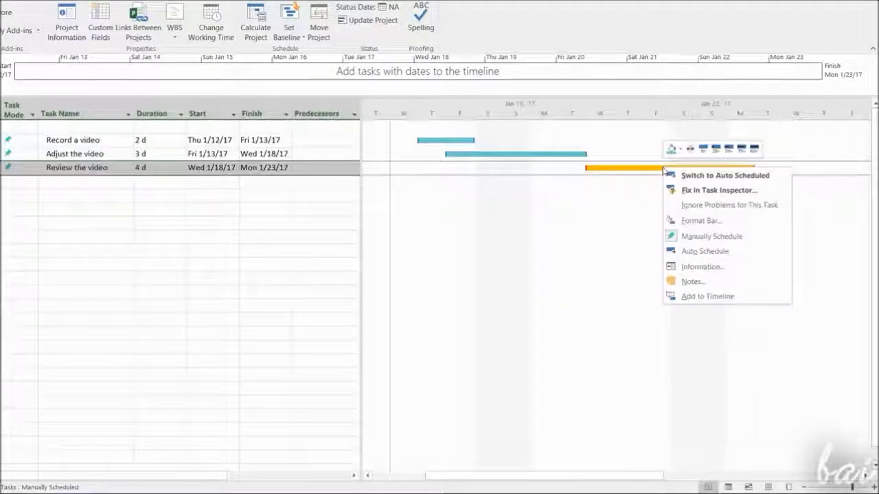
pyautogui.click(690, 149)
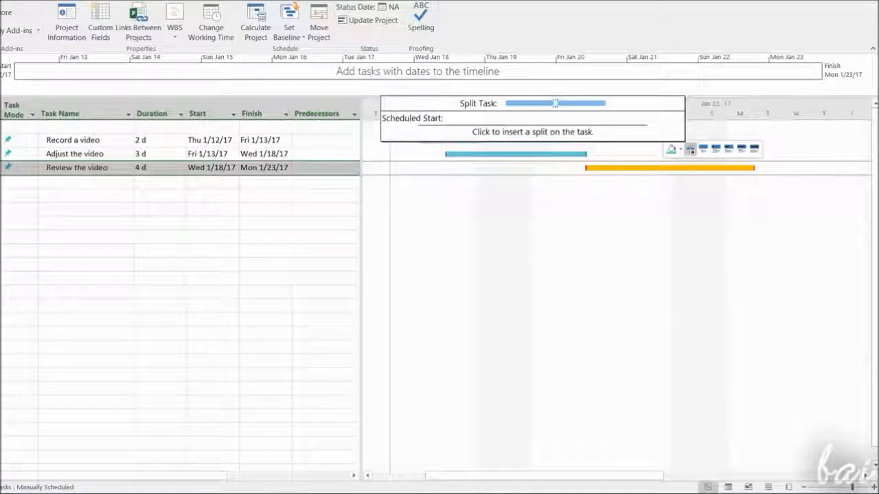
pyautogui.click(672, 168)
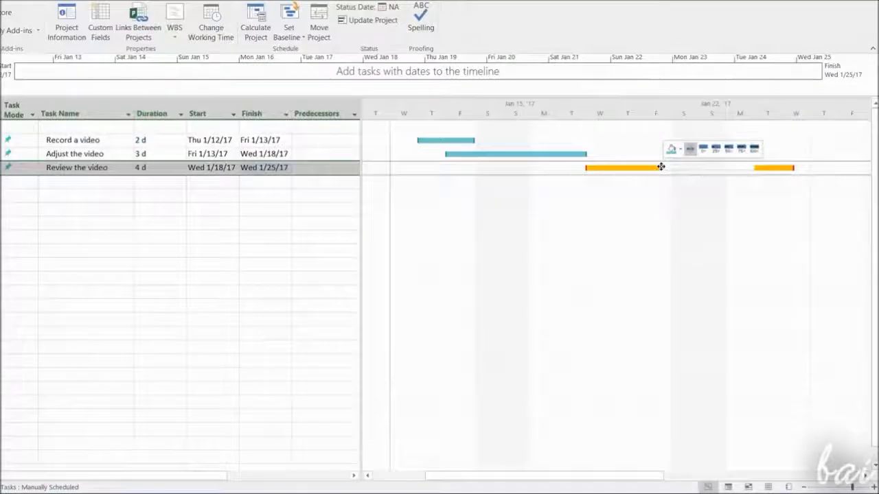
pyautogui.moveTo(781, 167); pyautogui.dragTo(755, 168)
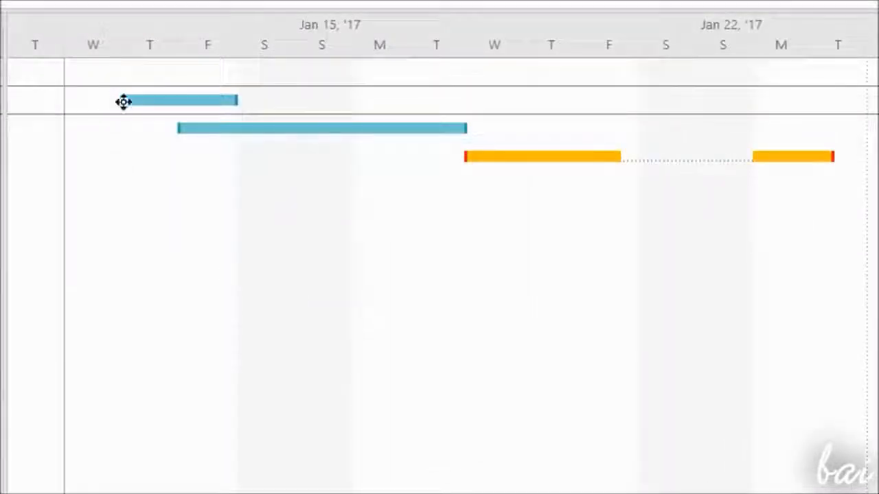
# Mark progress on the 'Adjust the video' and 'Review the video' bars by dragging partial completion onto them
pyautogui.moveTo(114, 99); pyautogui.dragTo(171, 109)
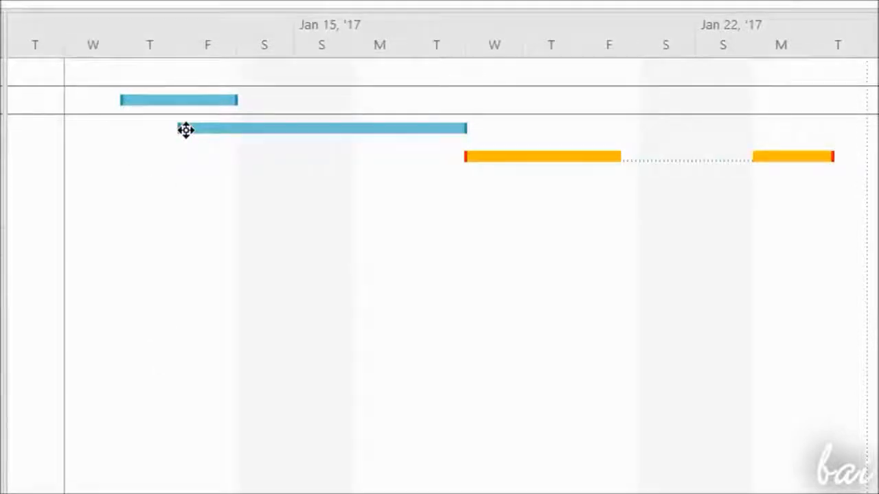
pyautogui.moveTo(172, 126); pyautogui.dragTo(342, 129)
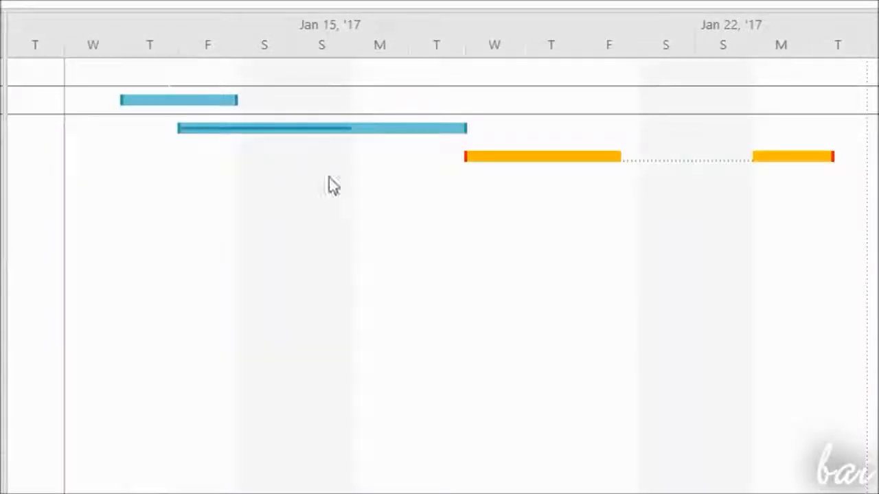
pyautogui.moveTo(471, 157); pyautogui.dragTo(659, 161)
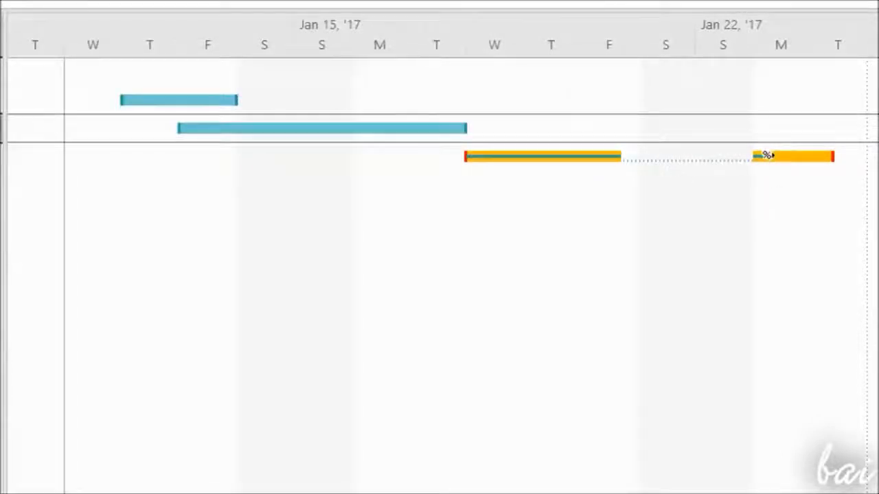
pyautogui.moveTo(765, 153); pyautogui.dragTo(803, 159)
pyautogui.click(158, 186)
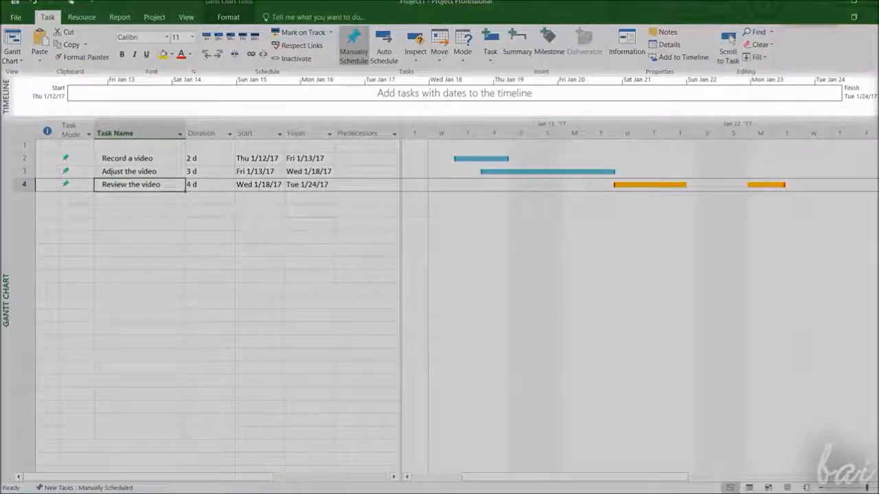
# Add the 'Review the video' and 'Record a video' tasks to the timeline
pyautogui.rightClick(110, 184)
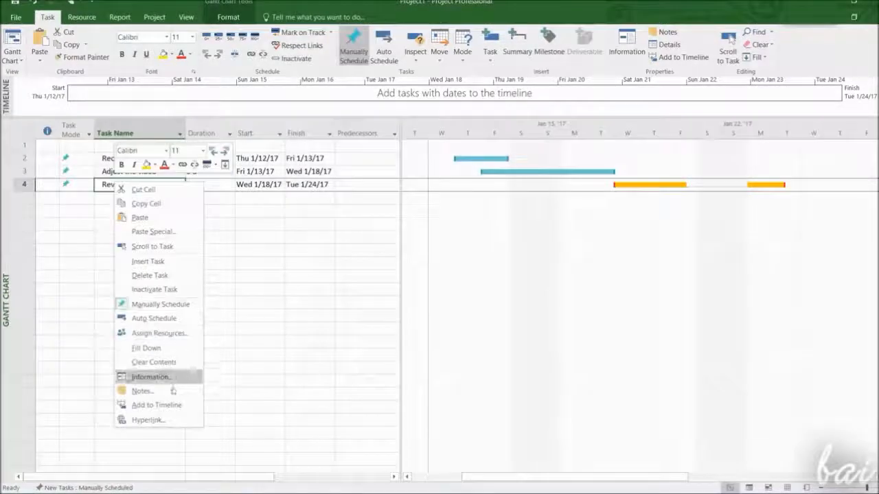
pyautogui.click(185, 406)
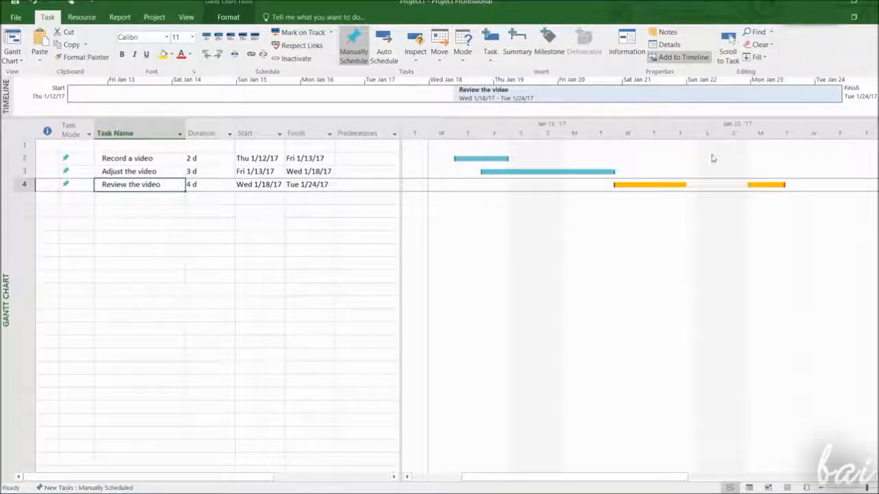
pyautogui.click(172, 159)
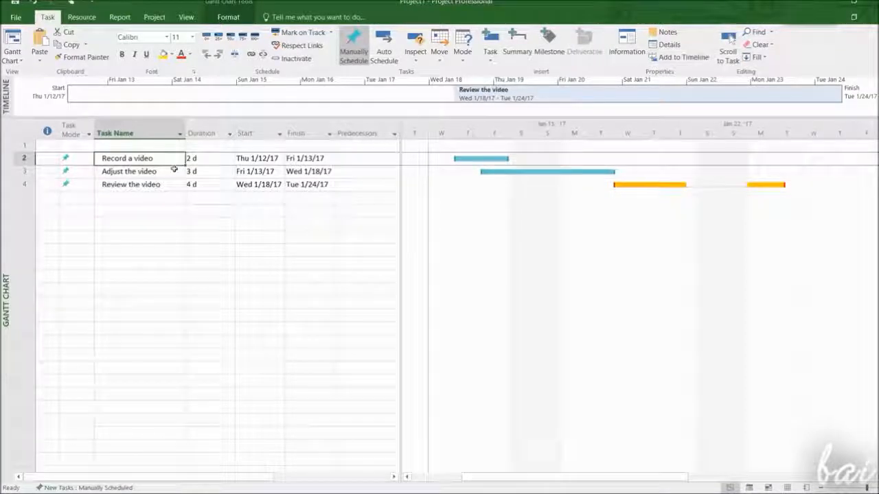
pyautogui.rightClick(165, 161)
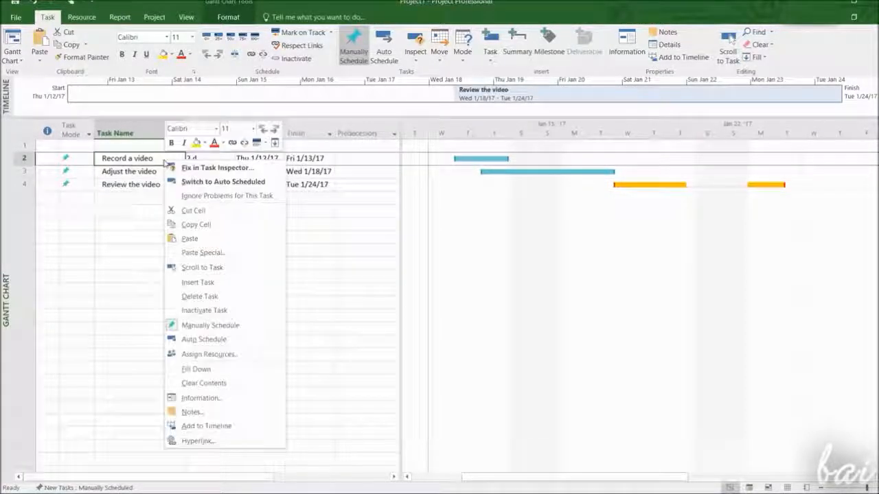
pyautogui.click(252, 427)
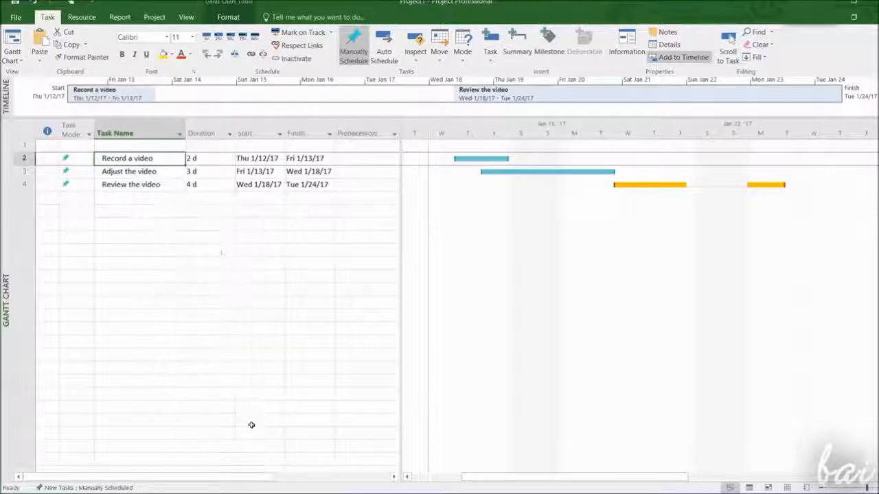
# Remove 'Review the video' from the timeline
pyautogui.click(501, 95)
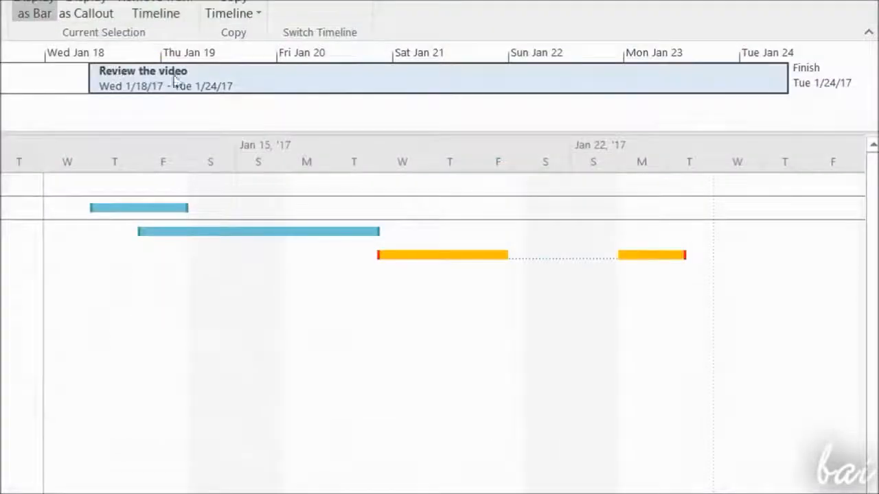
pyautogui.rightClick(334, 83)
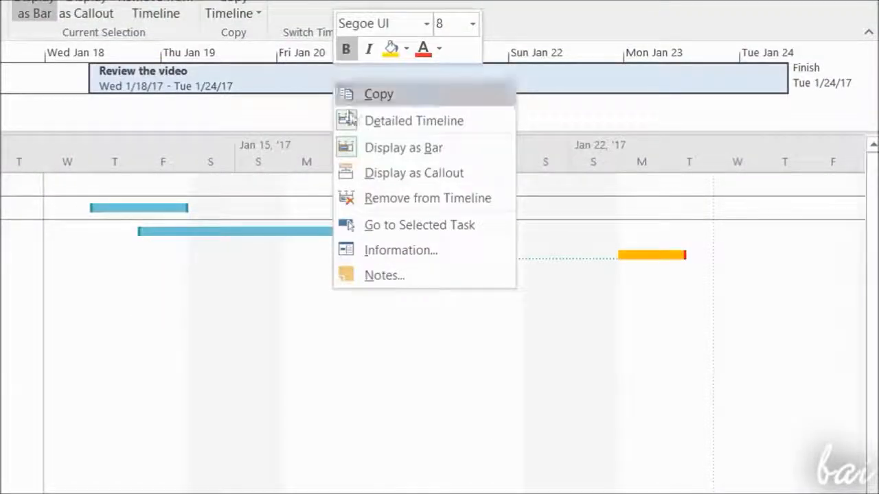
pyautogui.click(440, 198)
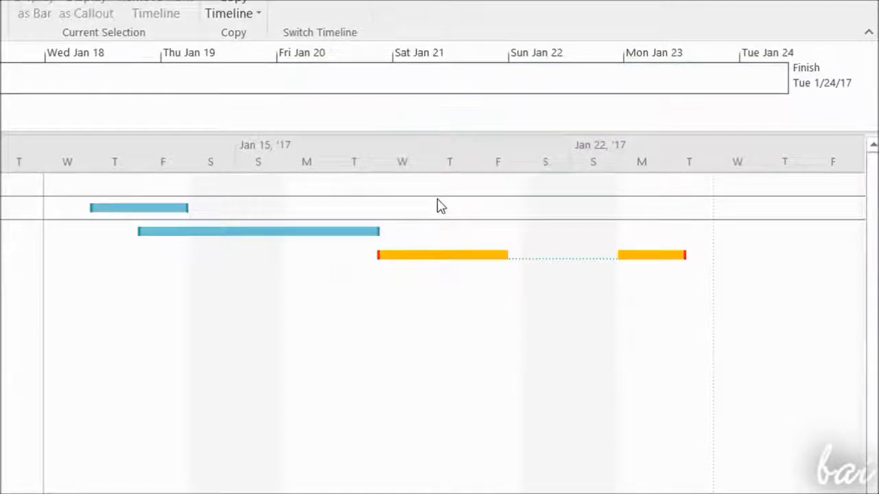
# Open the task information for 'Review the video' and set its percent complete to 50%
pyautogui.click(199, 124)
pyautogui.click(206, 109)
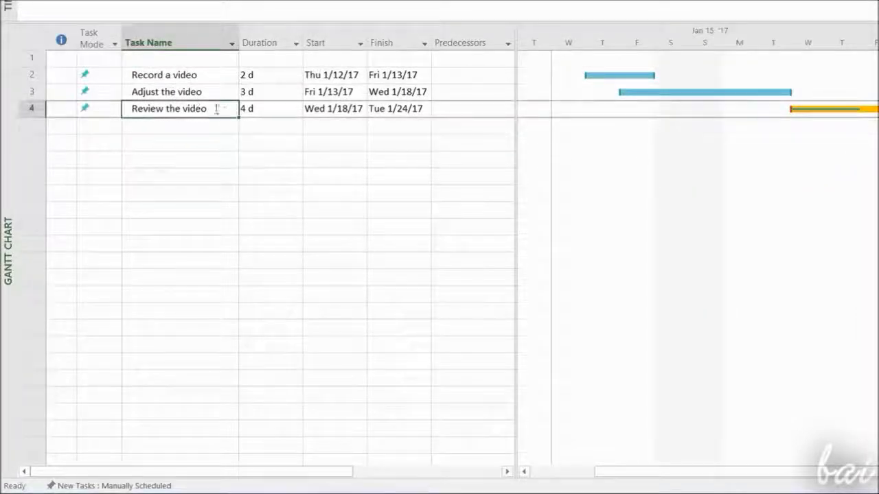
pyautogui.doubleClick(189, 112)
pyautogui.moveTo(583, 40); pyautogui.dragTo(657, 140)
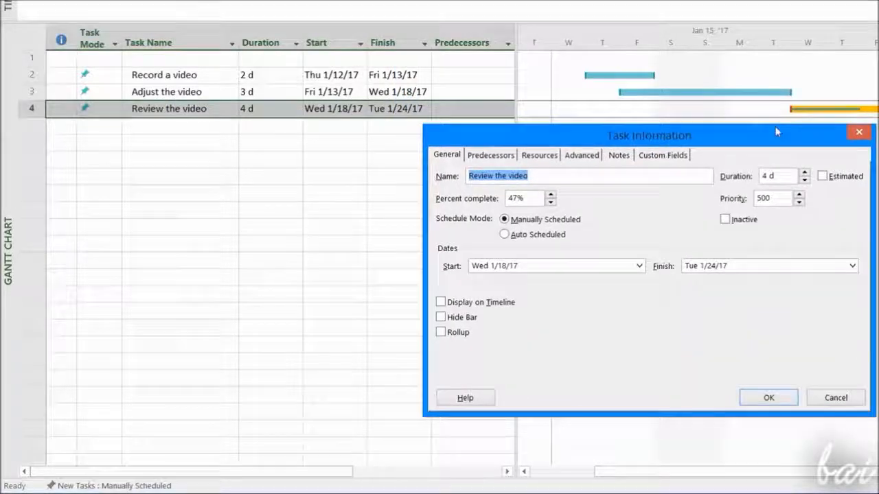
pyautogui.click(550, 195)
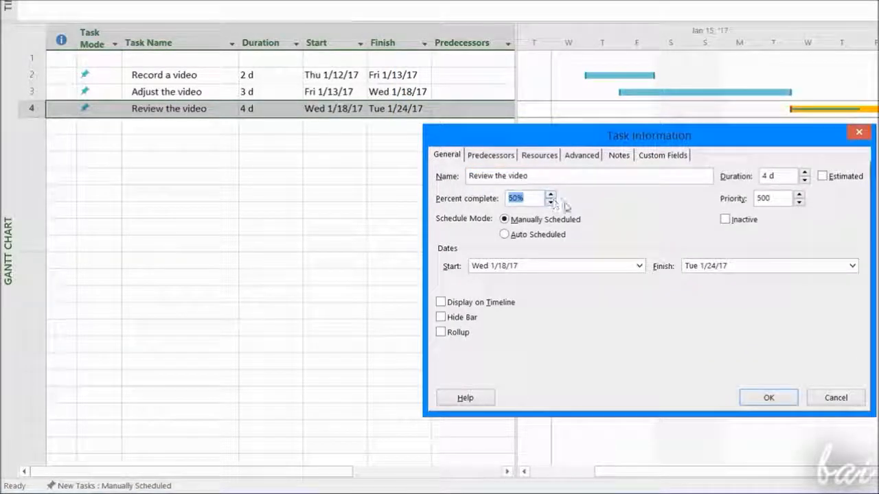
# Add the note 'Very important task' to 'Review the video'
pyautogui.click(639, 265)
pyautogui.click(639, 266)
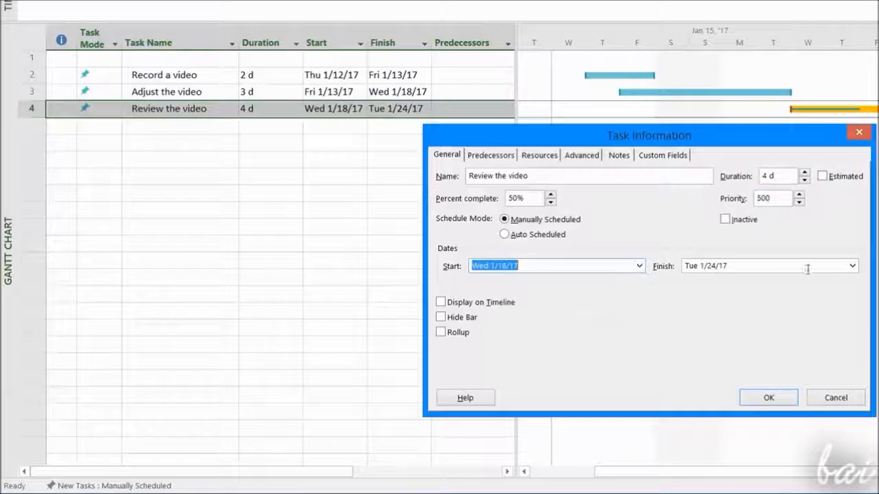
pyautogui.click(852, 266)
pyautogui.click(852, 266)
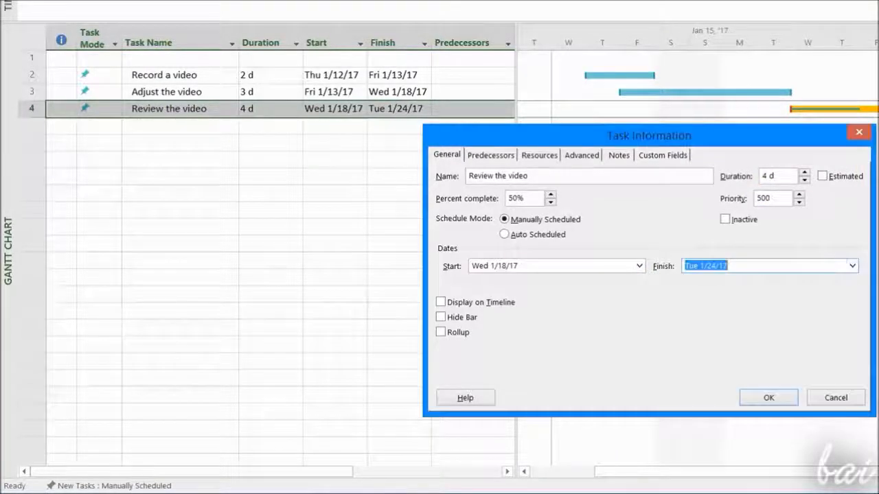
pyautogui.click(620, 156)
pyautogui.write('Very important task')
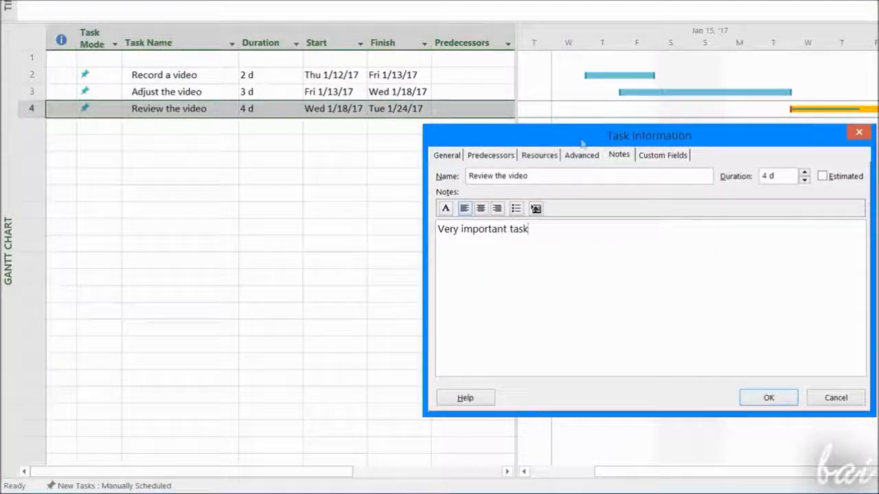
# Set the deadline of 'Review the video' to Wed 1/25/17 and confirm the dialog
pyautogui.click(588, 158)
pyautogui.click(725, 210)
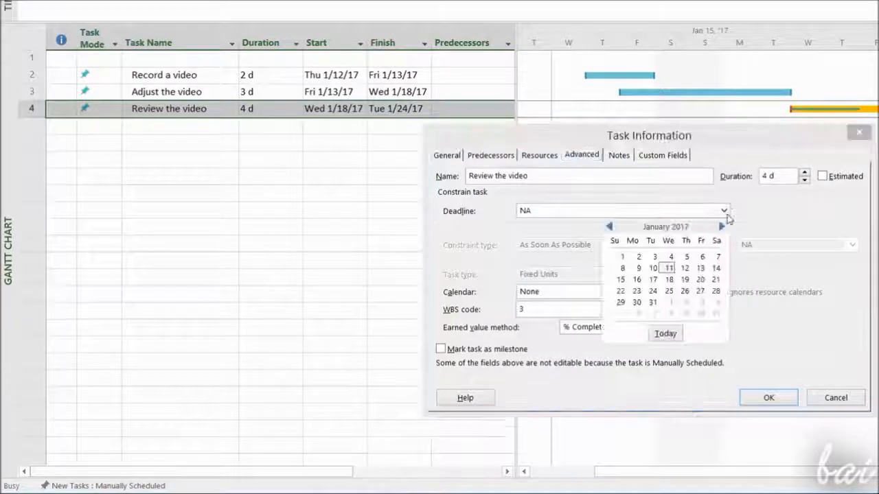
pyautogui.click(669, 291)
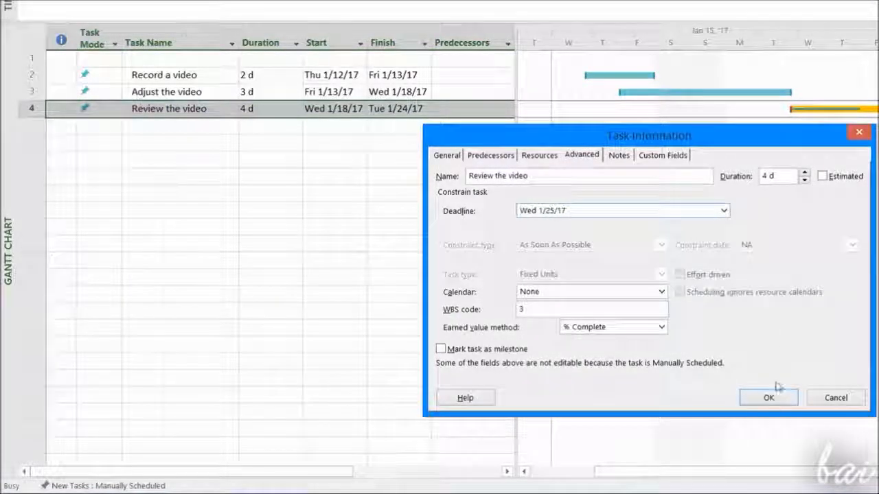
pyautogui.click(769, 397)
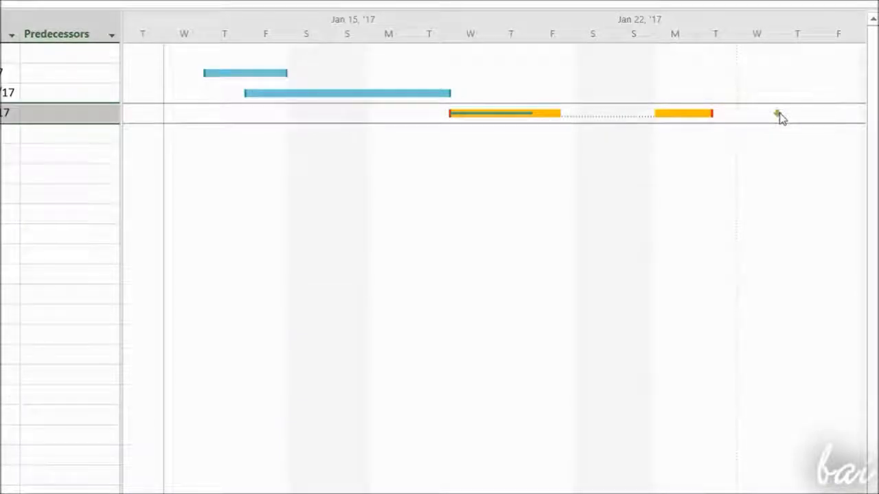
# Try extending the 'Review the video' bar to finish on Fri 1/27/17
pyautogui.moveTo(713, 116); pyautogui.dragTo(829, 143)
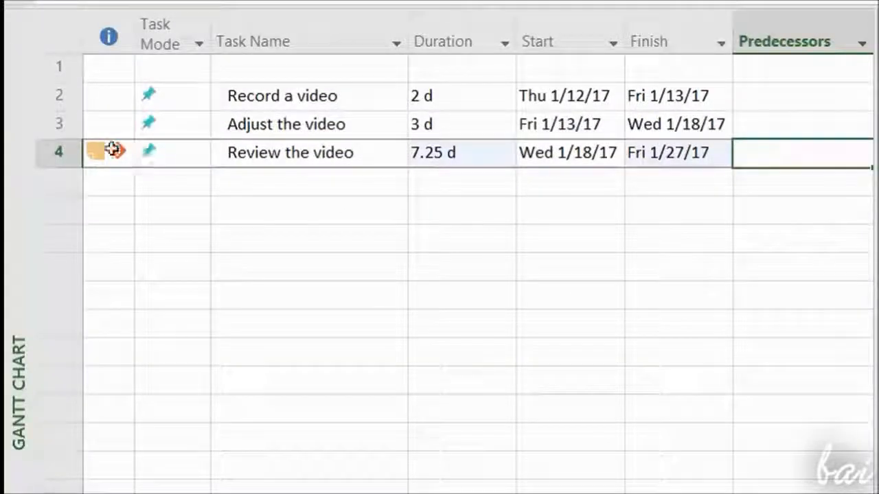
pyautogui.moveTo(114, 151)
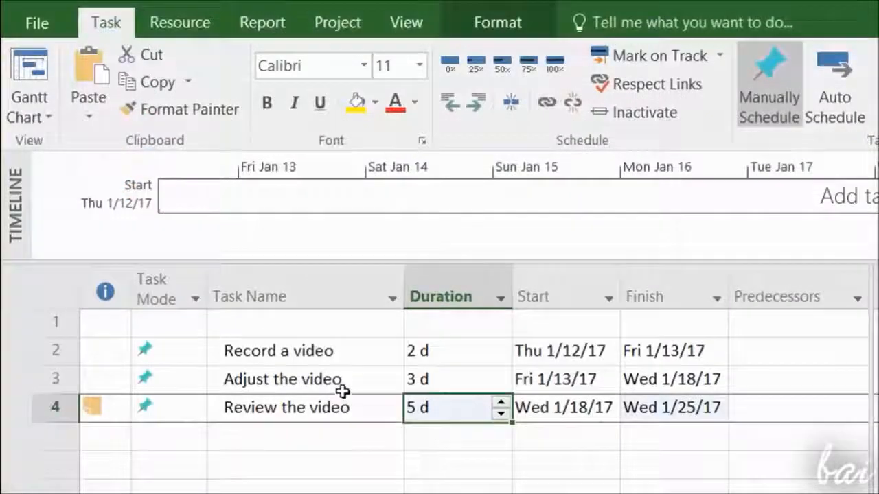
pyautogui.click(335, 378)
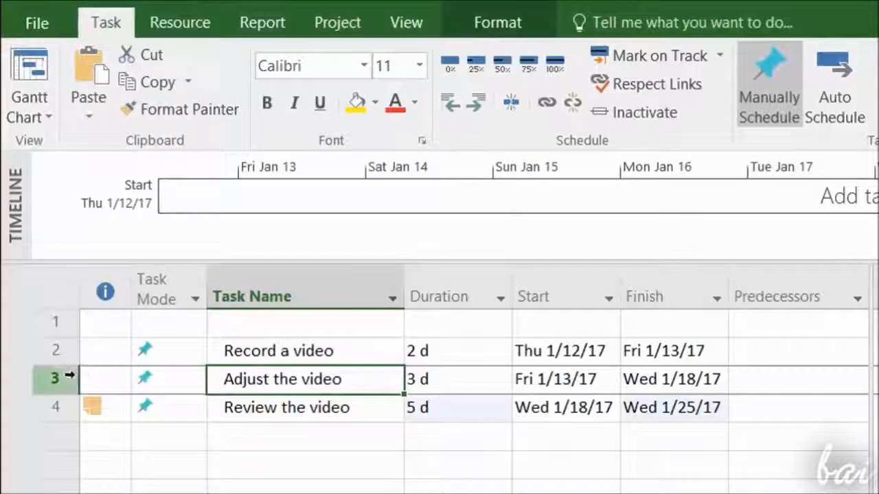
pyautogui.keyDown('shift'); pyautogui.click(281, 411); pyautogui.keyUp('shift')
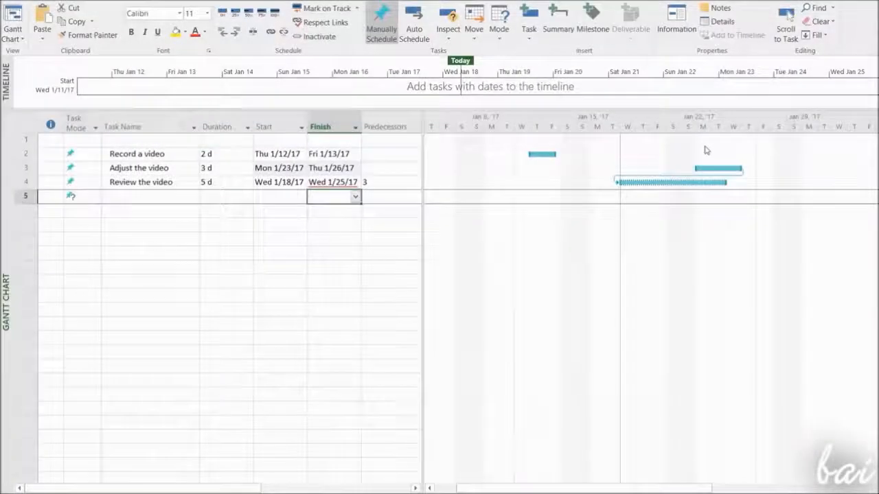
# Switch 'Review the video' to Auto Scheduled and undo the change
pyautogui.click(96, 183)
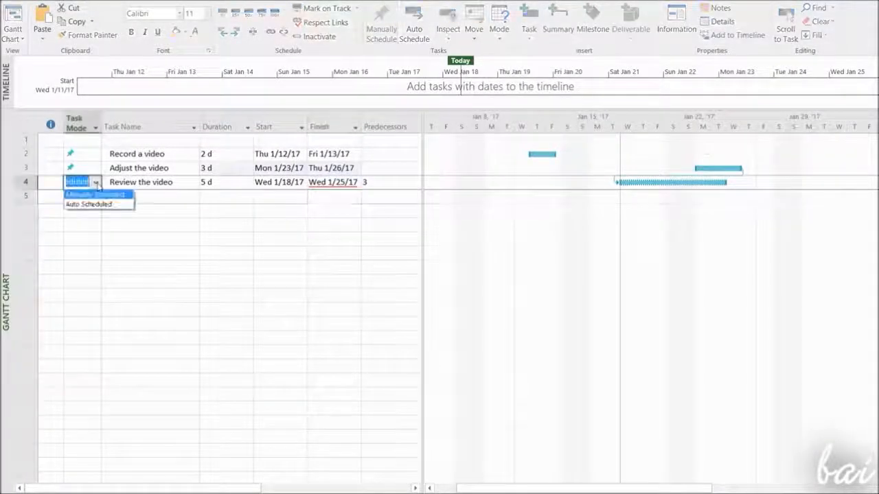
pyautogui.click(100, 205)
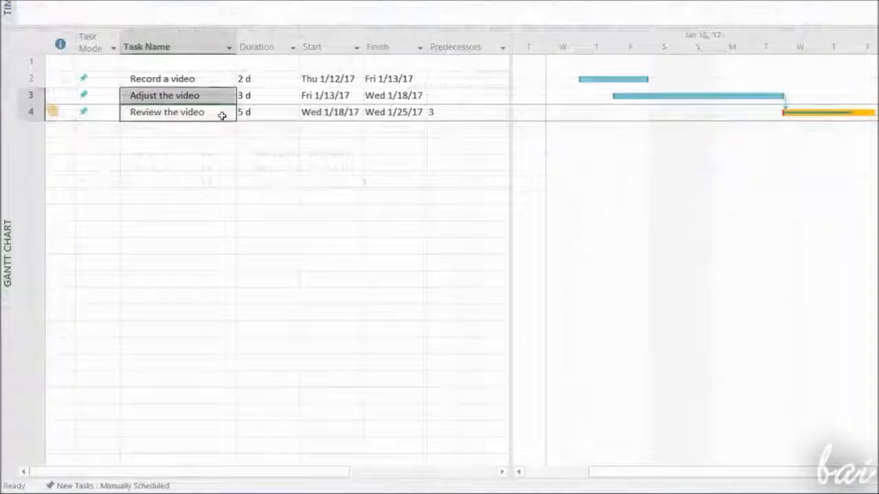
pyautogui.click(221, 114)
pyautogui.click(447, 113)
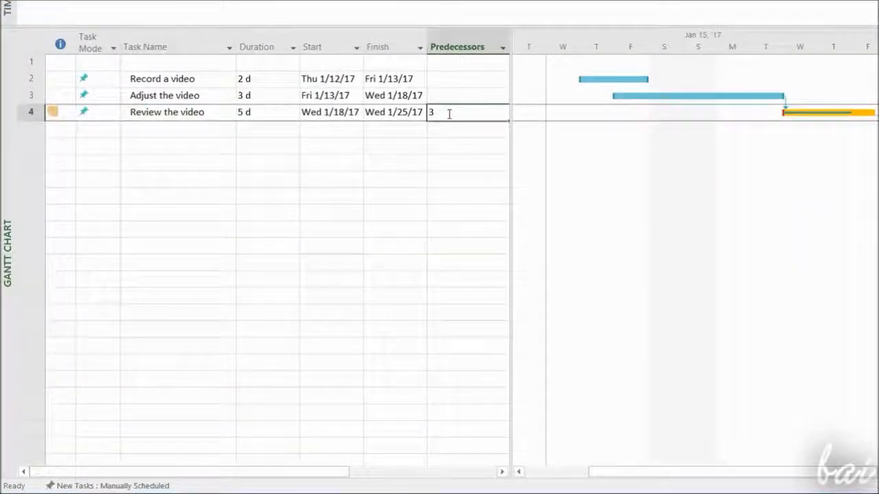
# Change the link from 'Adjust the video' to 'Review the video' to Start-to-Start (SS)
pyautogui.doubleClick(26, 104)
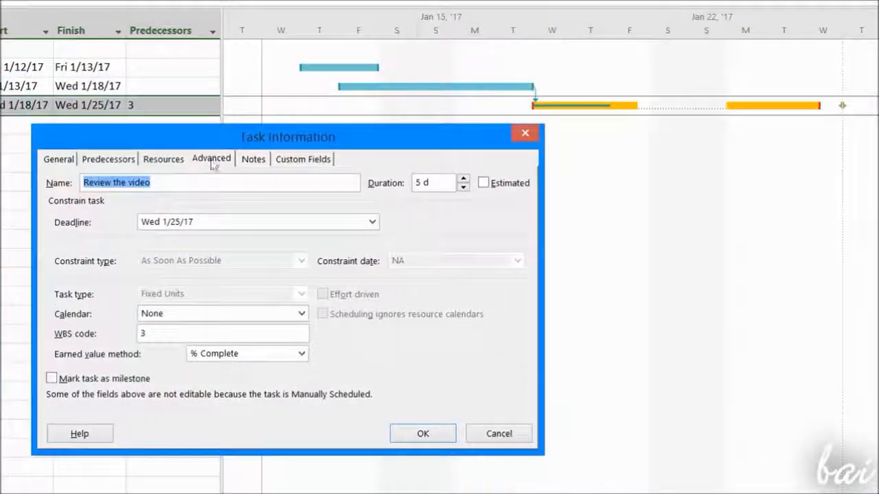
pyautogui.click(116, 163)
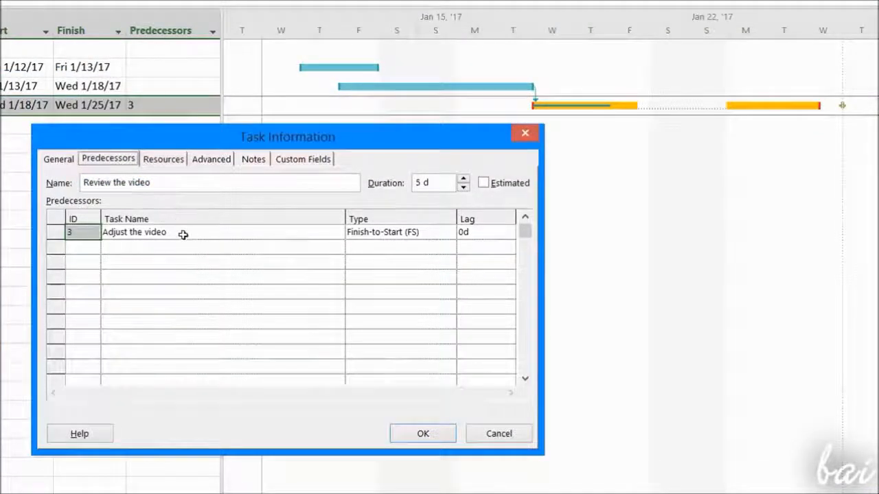
pyautogui.click(185, 233)
pyautogui.click(398, 232)
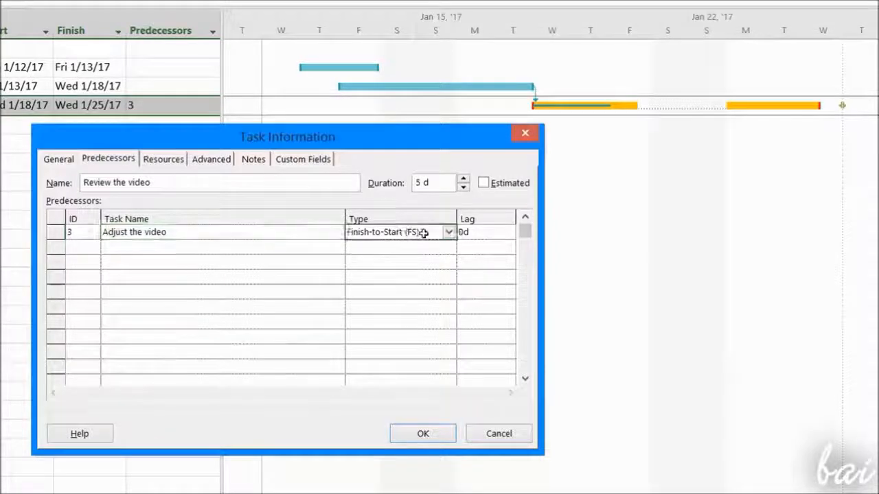
pyautogui.click(449, 233)
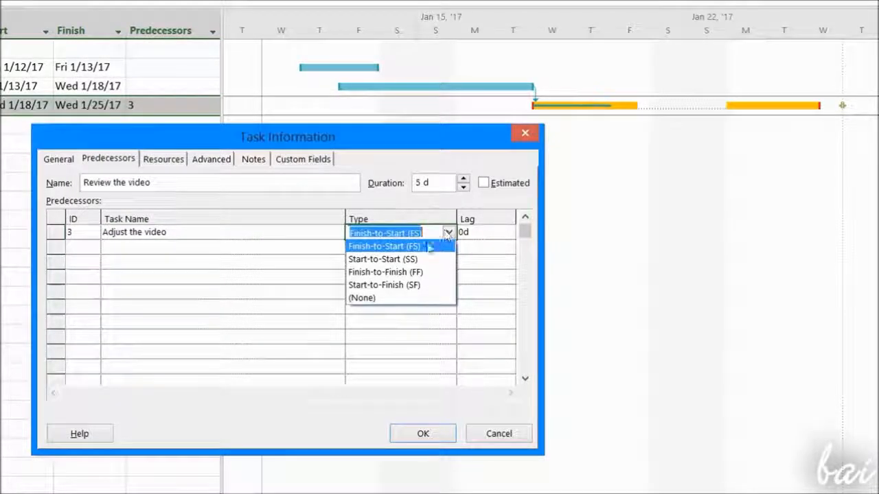
pyautogui.click(416, 259)
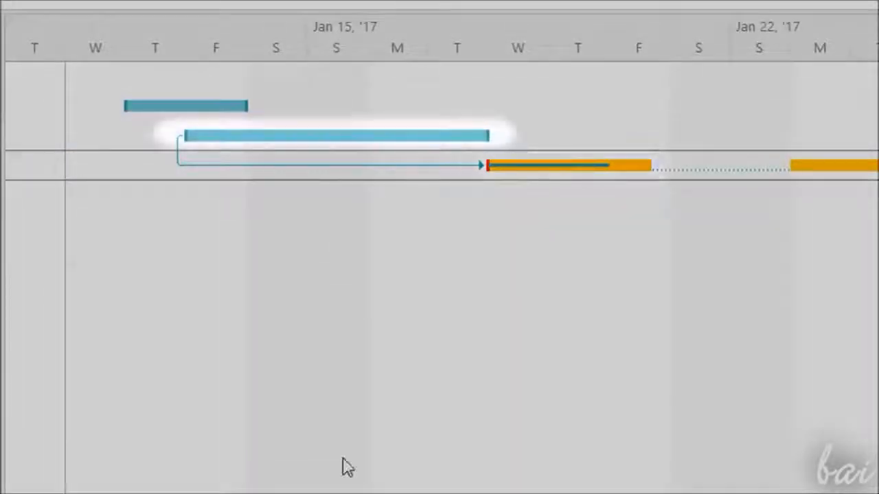
# Switch the same link to Finish-to-Finish and then to Start-to-Finish
pyautogui.click(430, 229)
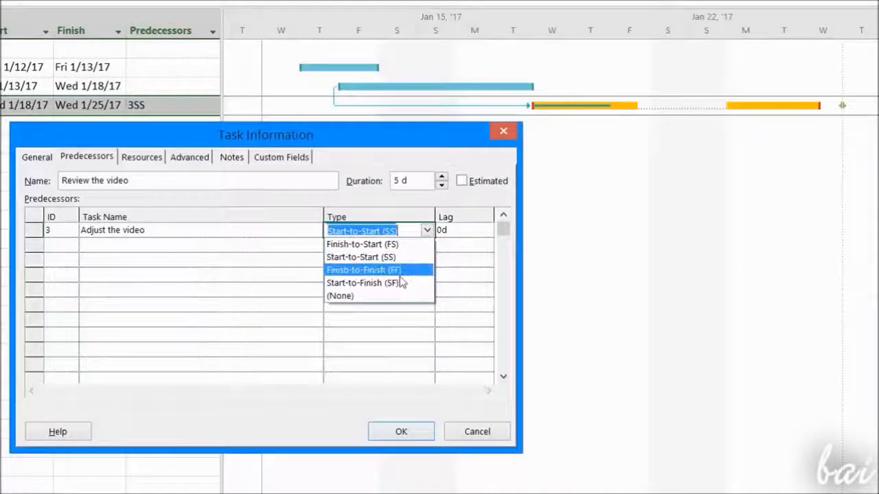
pyautogui.click(396, 270)
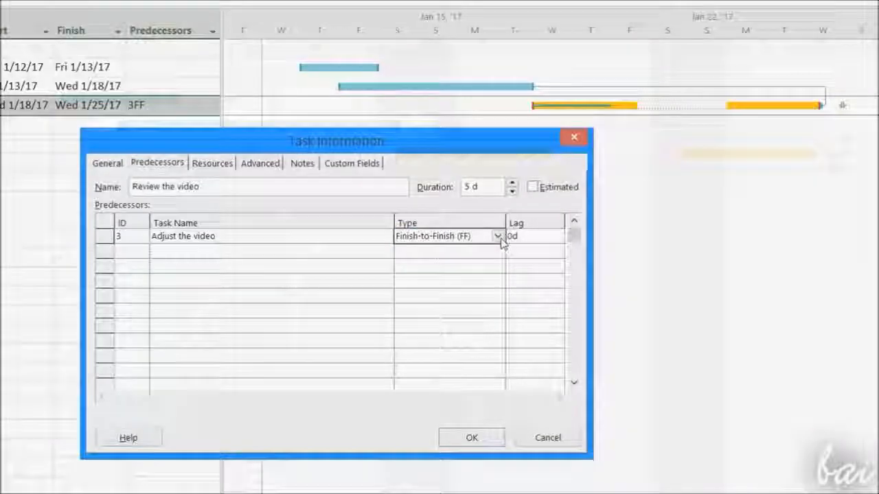
pyautogui.click(496, 237)
pyautogui.click(455, 289)
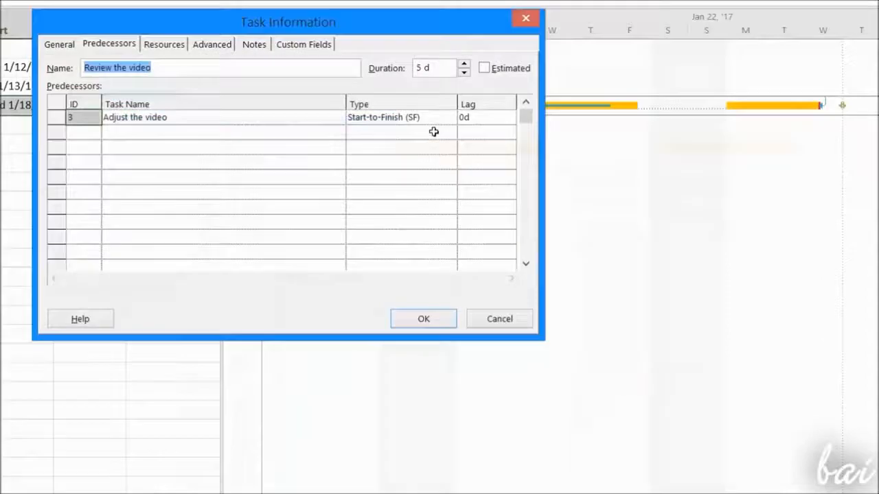
# Set the link between 'Adjust the video' and 'Review the video' back to Start-to-Start
pyautogui.click(439, 118)
pyautogui.click(450, 118)
pyautogui.click(426, 145)
pyautogui.click(429, 318)
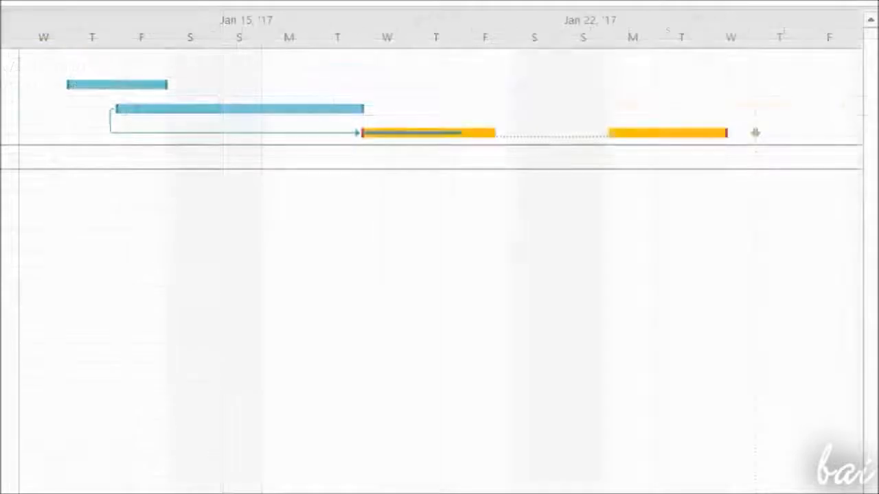
# Move the 'Adjust the video' bar about two days later in the chart
pyautogui.moveTo(316, 110); pyautogui.dragTo(493, 120)
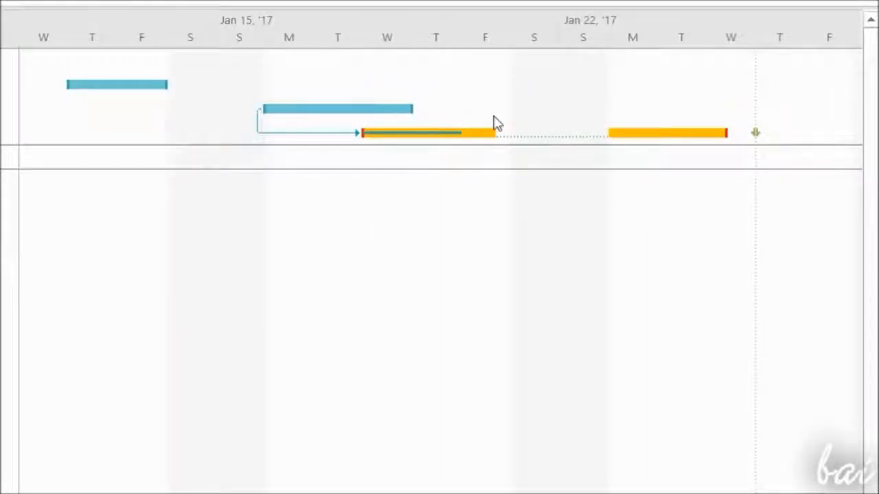
pyautogui.moveTo(364, 105); pyautogui.dragTo(648, 108)
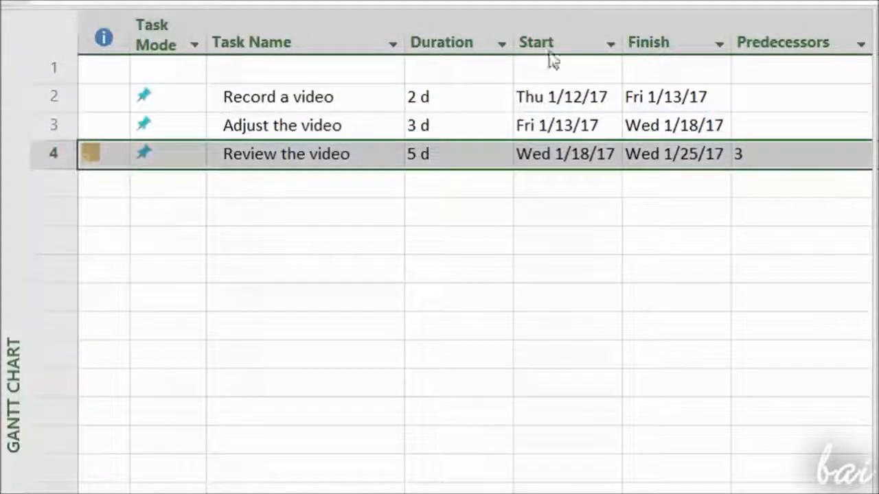
# Switch the 'Adjust the video' task to Auto Scheduled
pyautogui.click(323, 116)
pyautogui.click(326, 96)
pyautogui.click(325, 128)
pyautogui.click(326, 155)
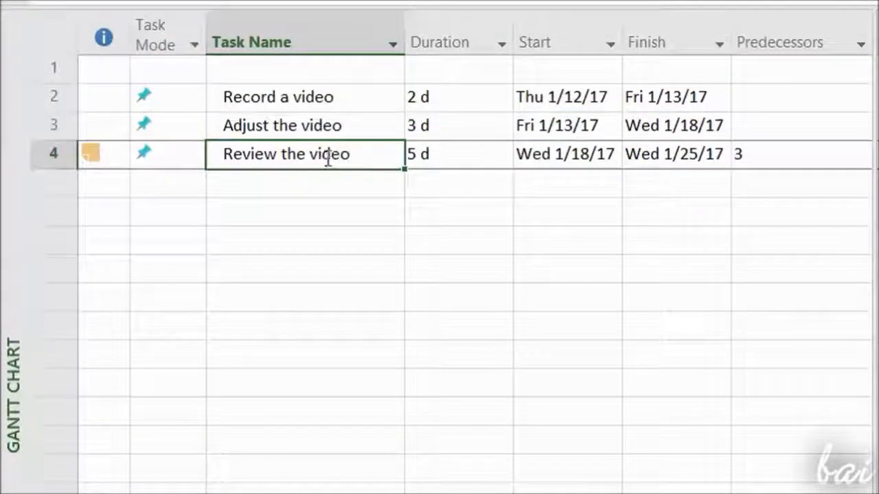
pyautogui.click(333, 122)
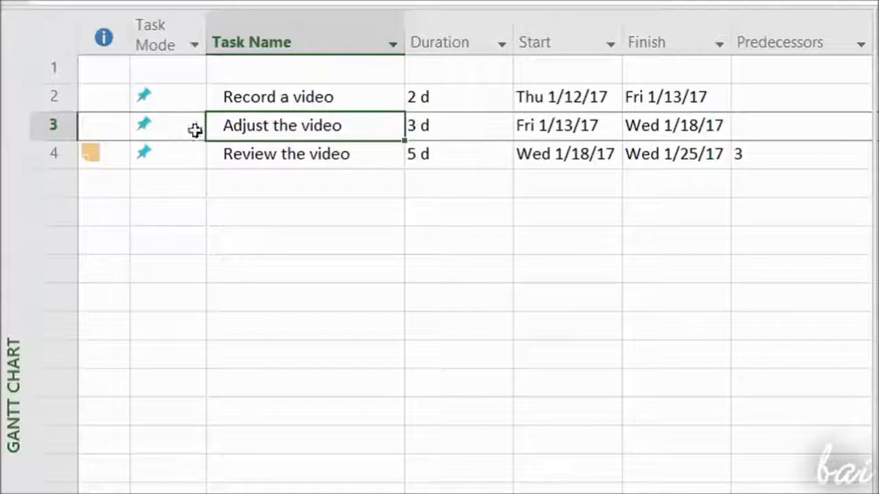
pyautogui.moveTo(169, 24)
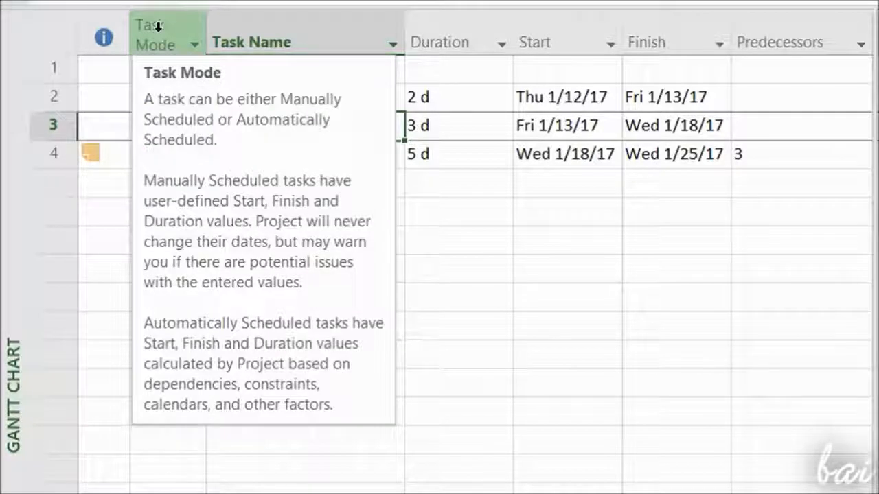
pyautogui.click(194, 130)
pyautogui.click(195, 127)
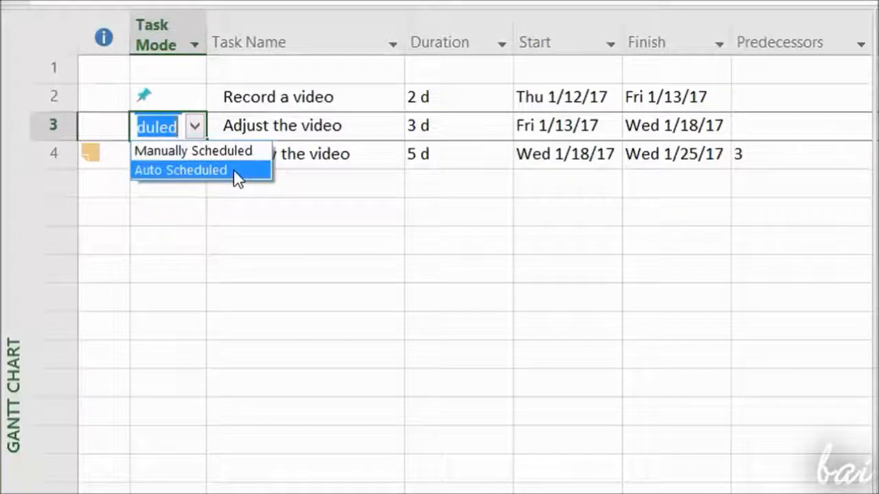
pyautogui.click(206, 171)
pyautogui.click(295, 129)
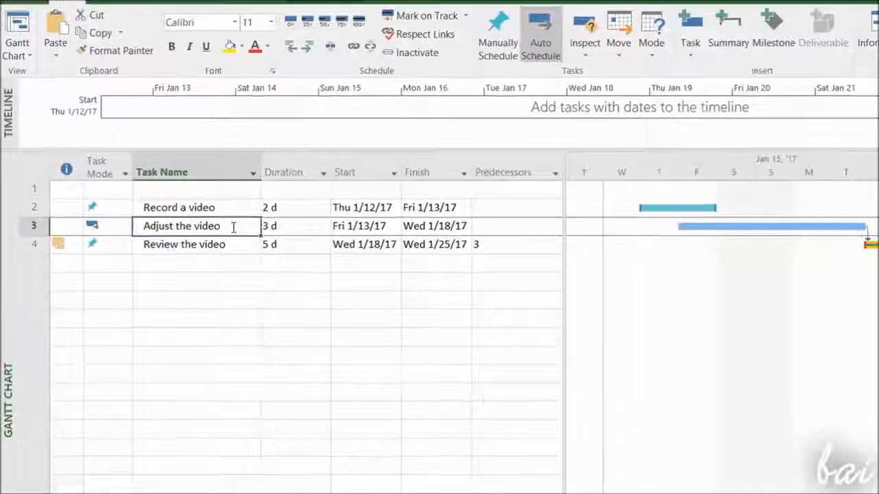
# Examine the deadline, constraint type, constraint date and task type options of 'Adjust the video' in Task Information
pyautogui.rightClick(329, 132)
pyautogui.doubleClick(213, 232)
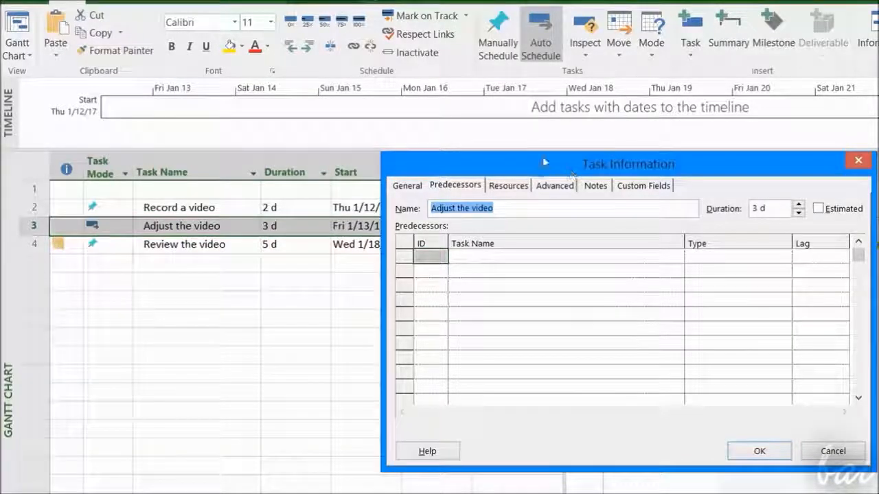
pyautogui.click(407, 185)
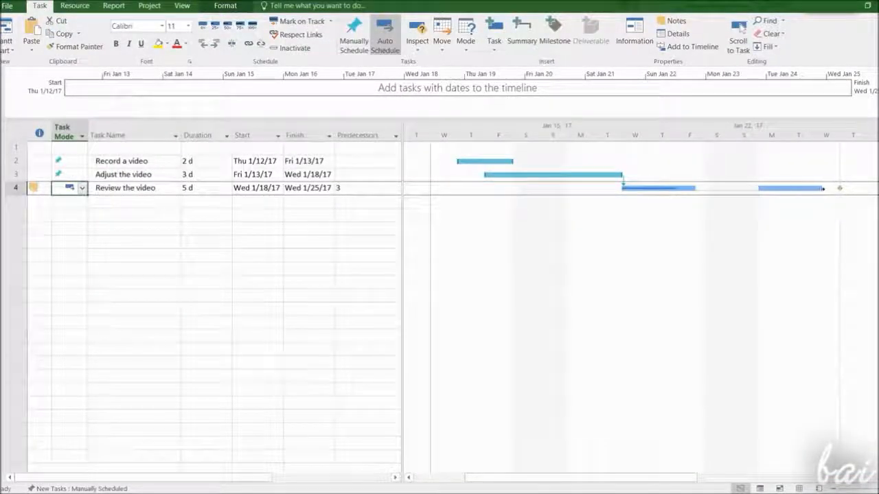
pyautogui.moveTo(825, 189); pyautogui.dragTo(858, 189)
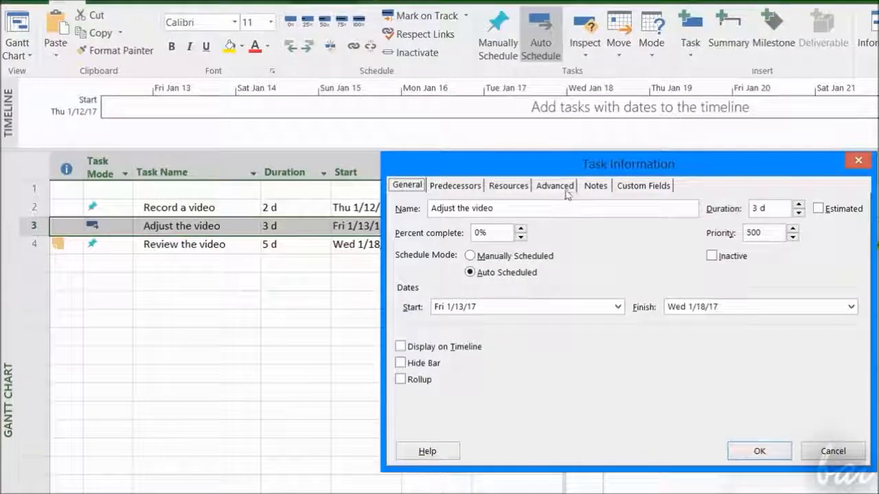
pyautogui.click(568, 192)
pyautogui.click(710, 247)
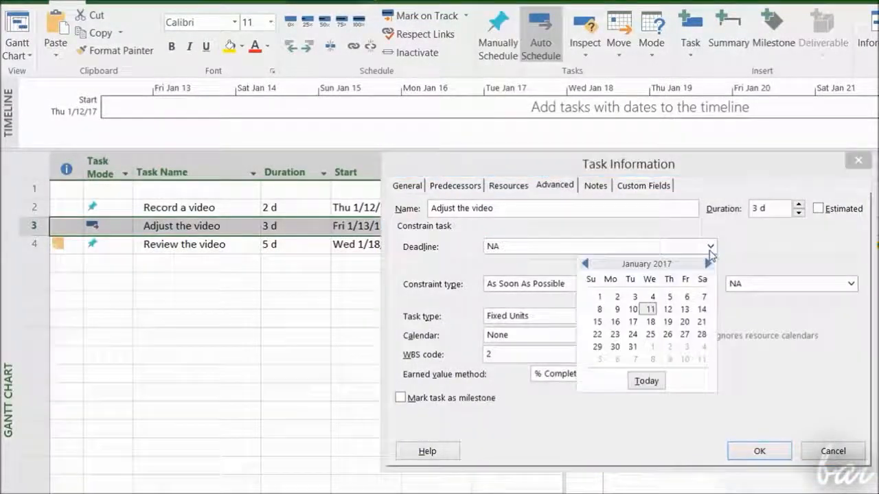
pyautogui.click(711, 246)
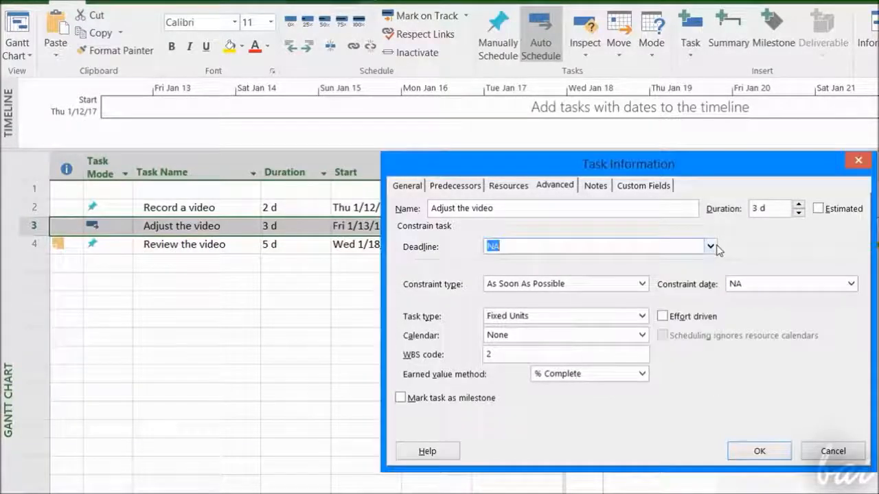
pyautogui.click(642, 284)
pyautogui.click(642, 283)
pyautogui.click(642, 284)
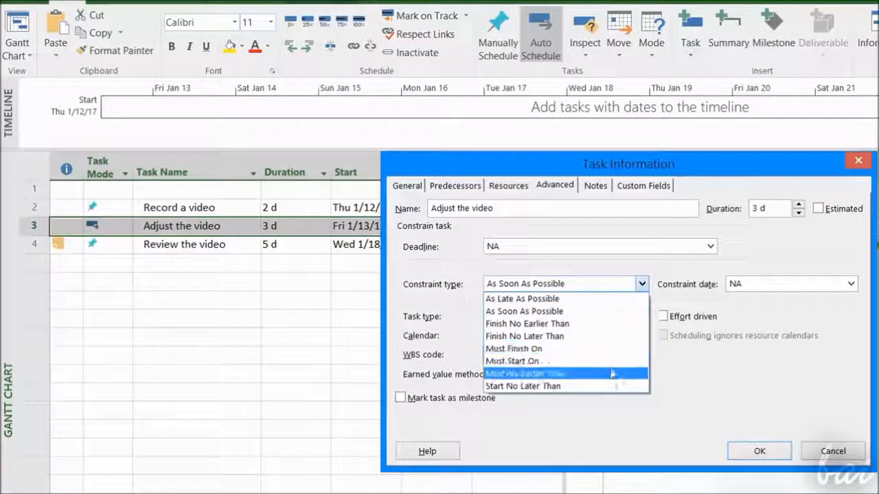
pyautogui.click(779, 282)
pyautogui.click(850, 284)
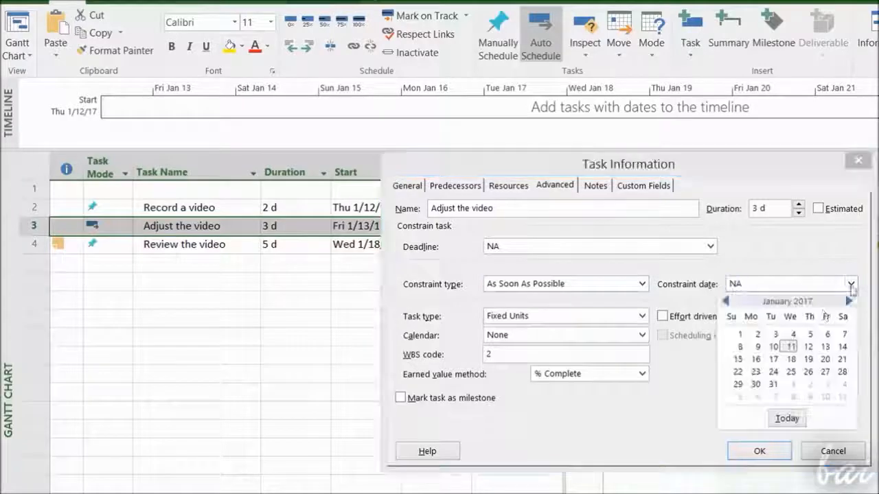
pyautogui.click(642, 316)
pyautogui.click(642, 316)
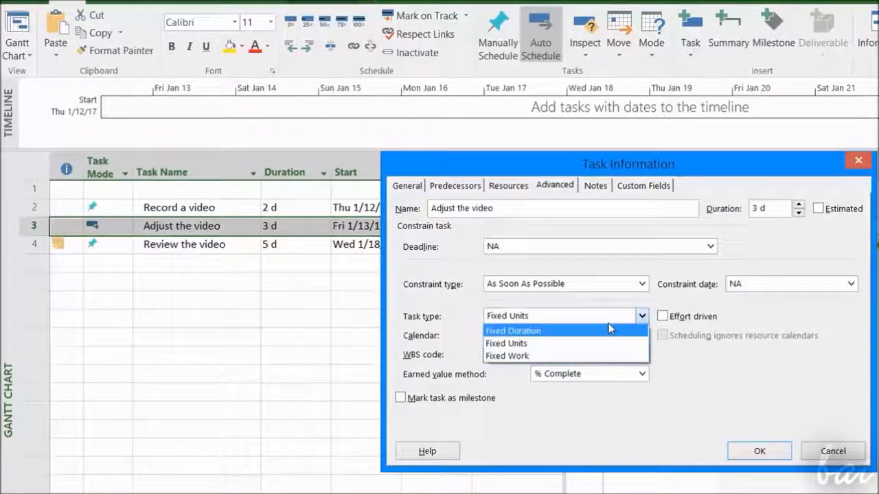
pyautogui.click(642, 315)
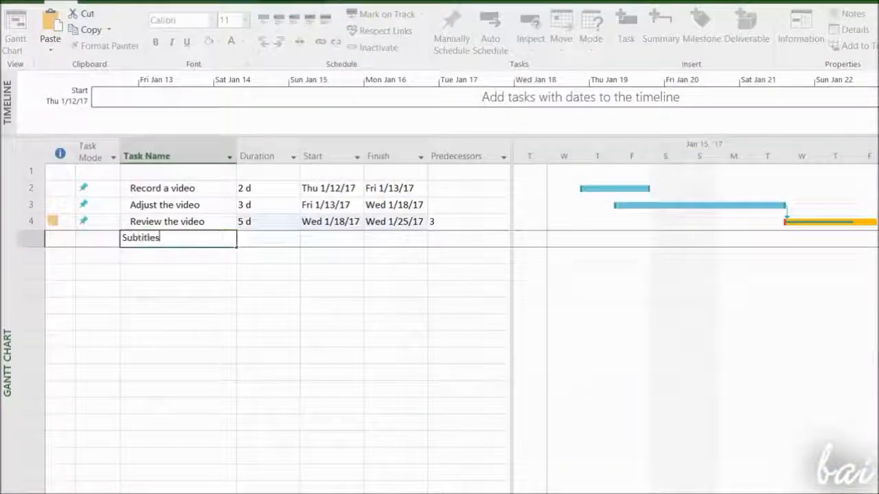
pyautogui.press('Return')
# Add a 'Management' task below 'Subtitles' with a duration of 2 days
pyautogui.write('Management')
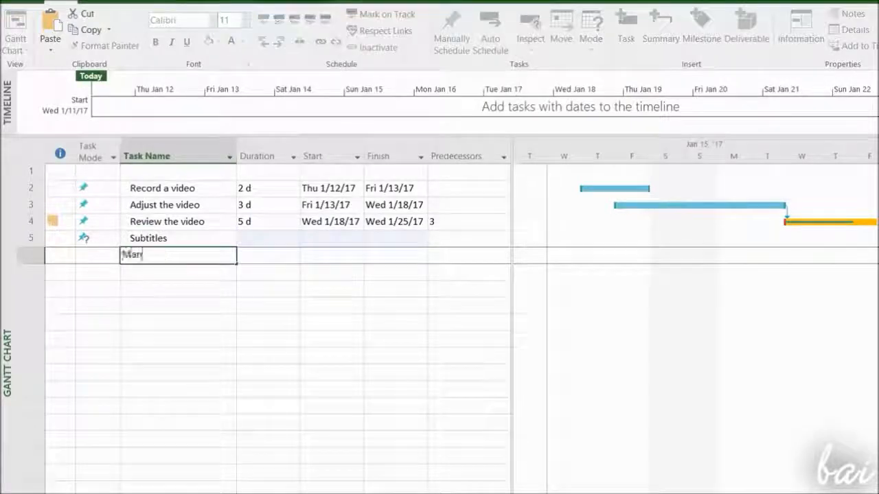
pyautogui.click(282, 238)
pyautogui.click(294, 235)
pyautogui.click(293, 256)
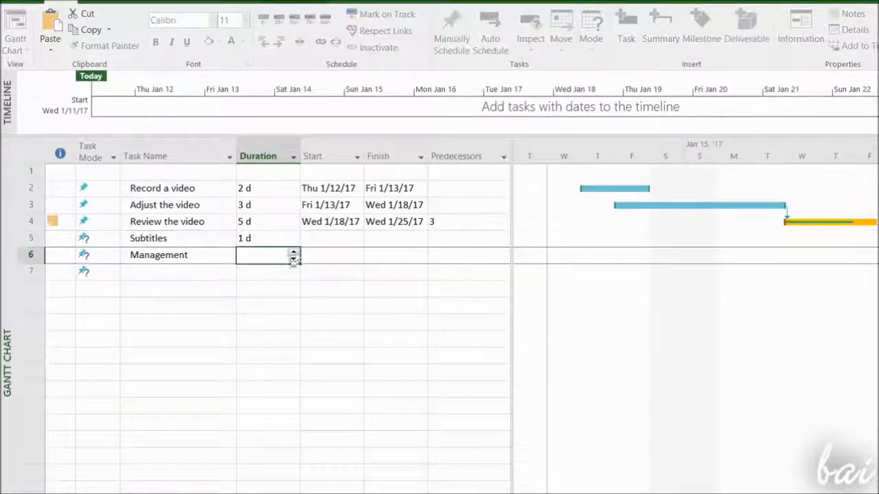
pyautogui.click(294, 252)
pyautogui.click(293, 252)
# Inactivate the 'Management' and 'Subtitles' tasks
pyautogui.click(233, 254)
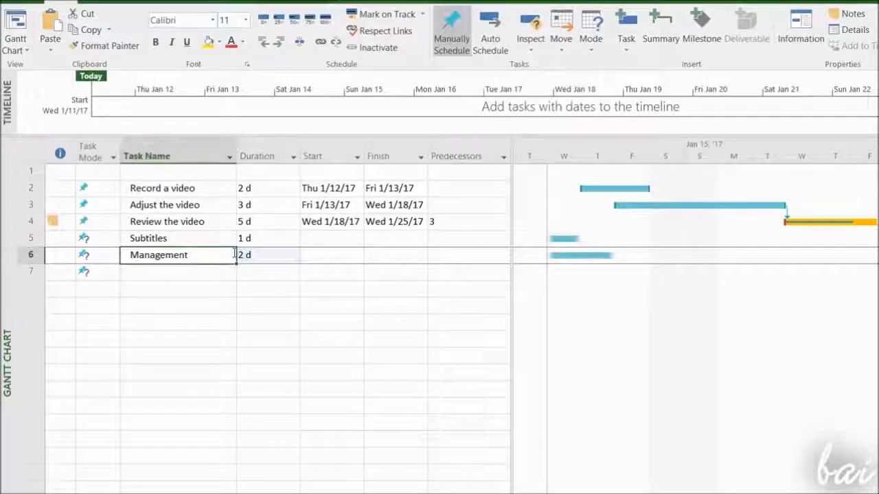
pyautogui.click(379, 48)
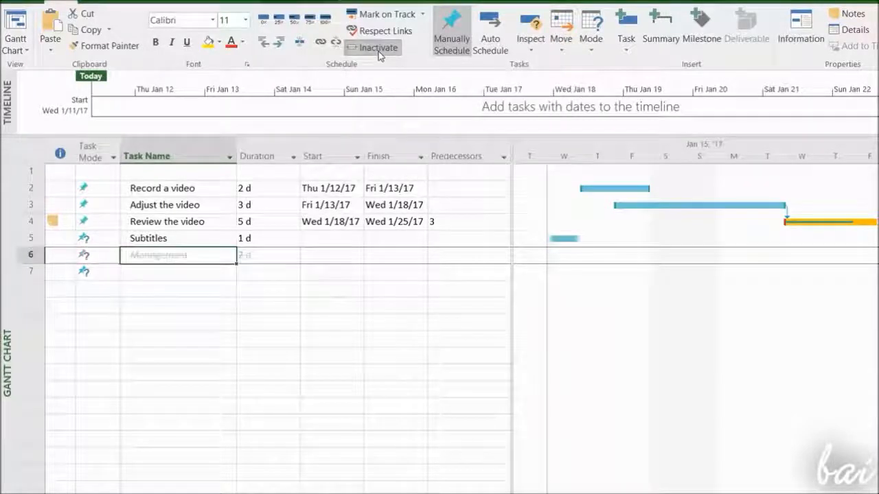
pyautogui.click(206, 239)
pyautogui.click(376, 49)
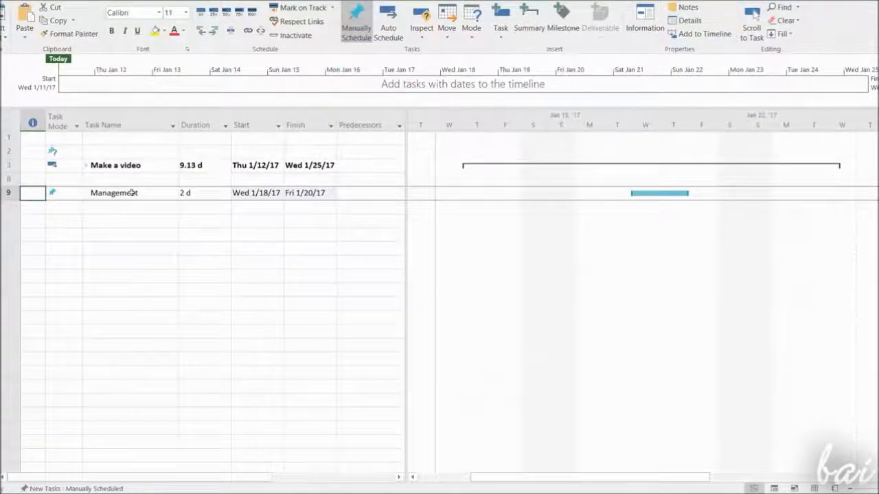
# Insert a summary task named 'Make a video' below the existing tasks
pyautogui.click(124, 166)
pyautogui.click(86, 165)
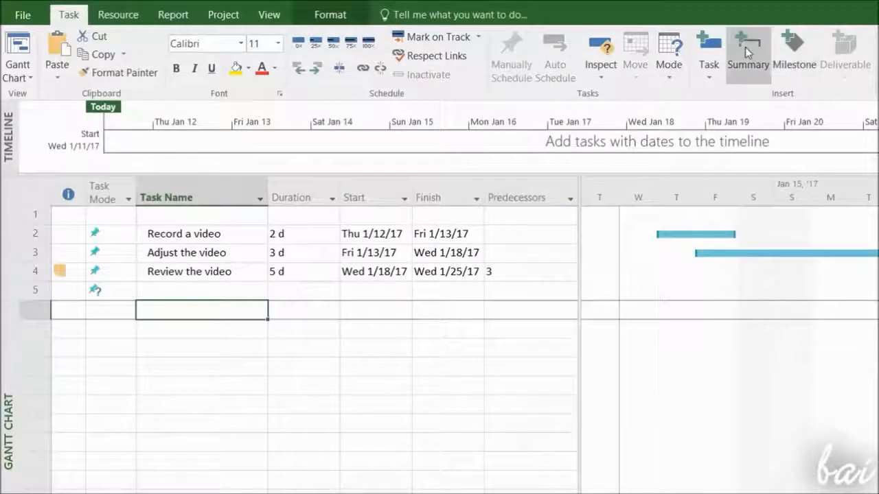
pyautogui.click(745, 47)
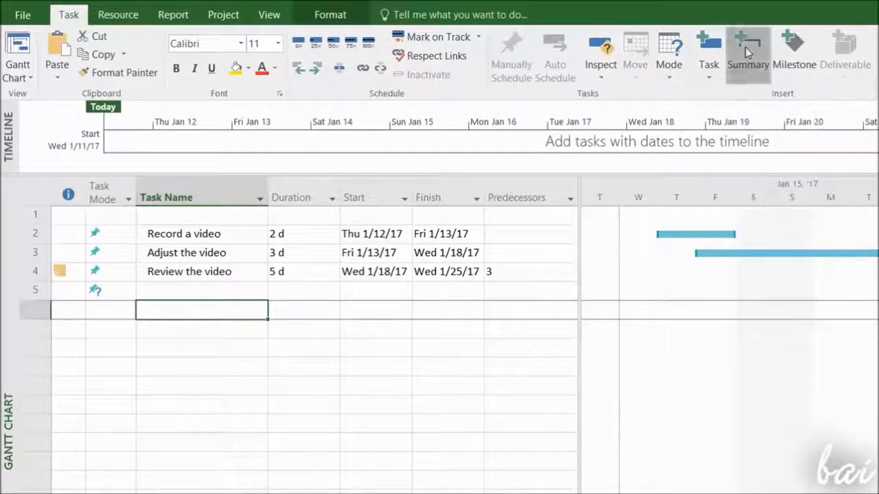
pyautogui.write('Make a video')
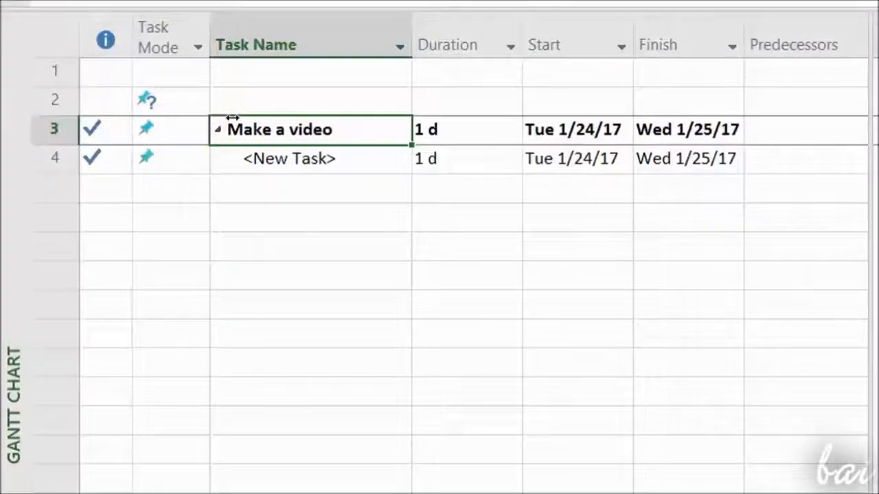
# Add the subtask 'Make Subtitles' under 'Make a video' with a duration of 2 days
pyautogui.click(200, 140)
pyautogui.click(197, 130)
pyautogui.click(190, 173)
pyautogui.click(364, 129)
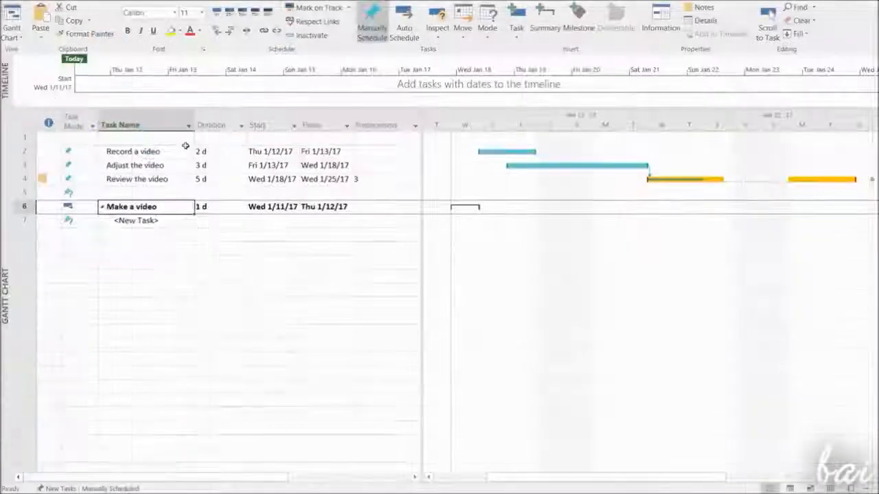
pyautogui.click(251, 158)
pyautogui.write('Make Subtitles')
pyautogui.click(218, 220)
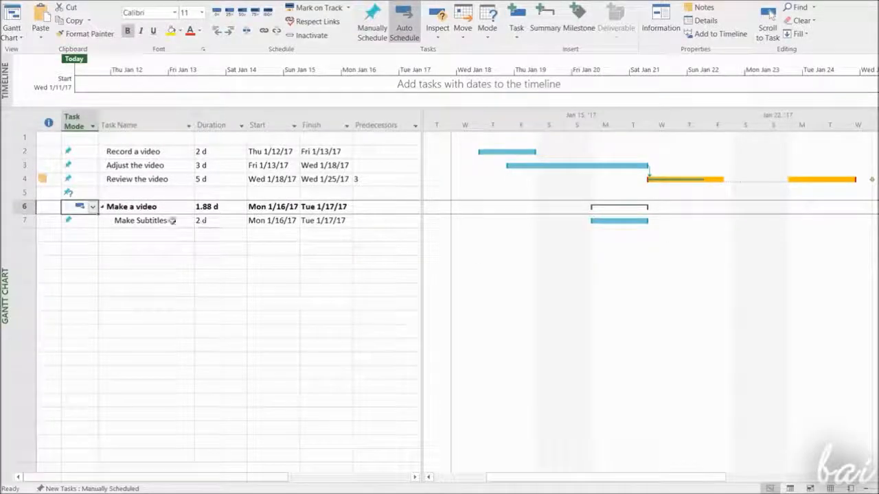
pyautogui.click(172, 220)
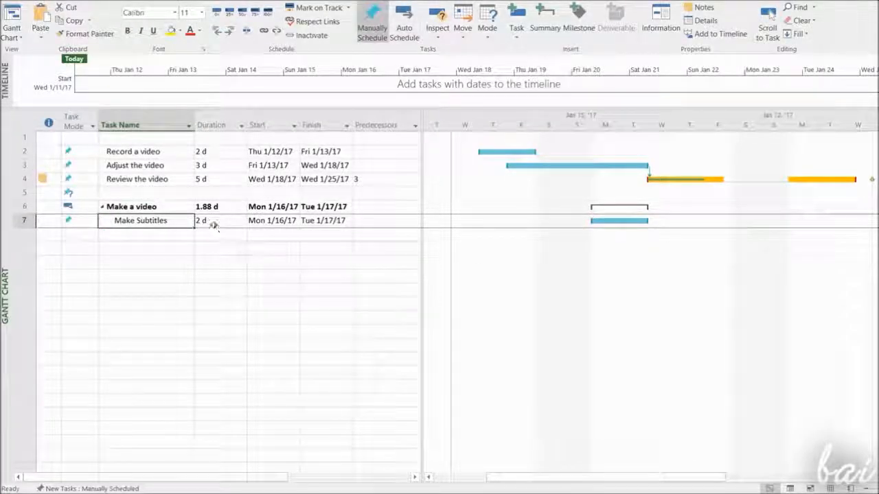
# Move the Record, Adjust and Review video tasks under the 'Make a video' summary, below 'Make Subtitles'
pyautogui.click(26, 151)
pyautogui.moveTo(26, 152); pyautogui.dragTo(26, 178)
pyautogui.rightClick(26, 168)
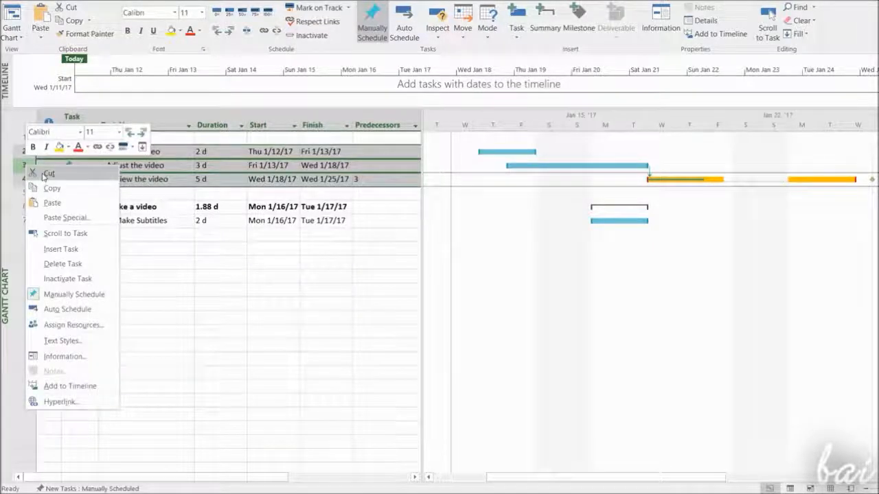
pyautogui.click(63, 263)
pyautogui.click(462, 273)
pyautogui.click(114, 194)
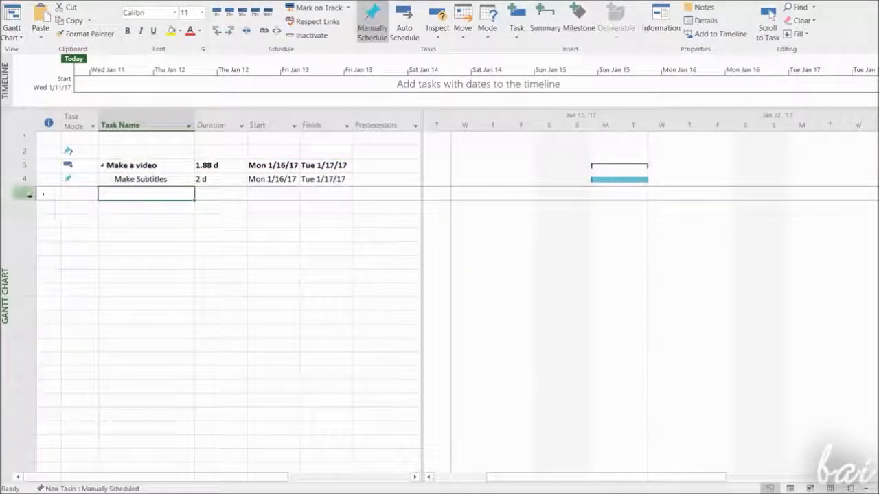
pyautogui.rightClick(31, 195)
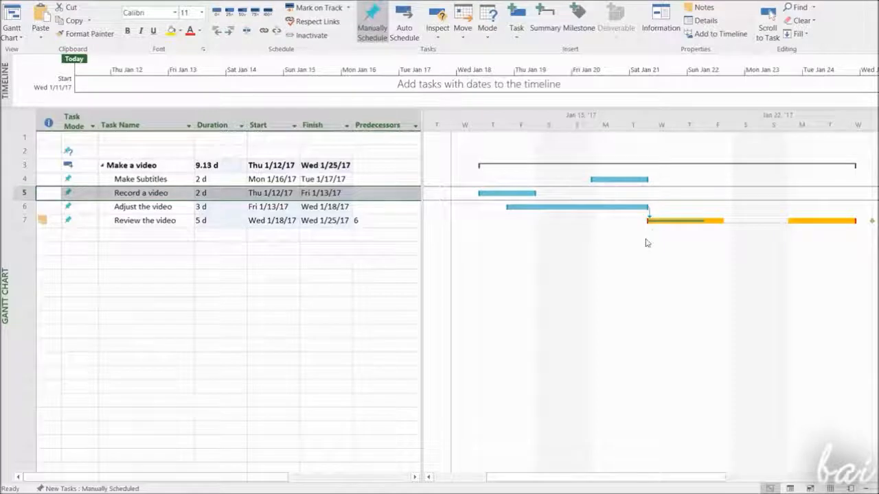
# Collapse the 'Make a video' summary and add a 'Management' task below it
pyautogui.click(110, 166)
pyautogui.click(102, 167)
pyautogui.click(118, 194)
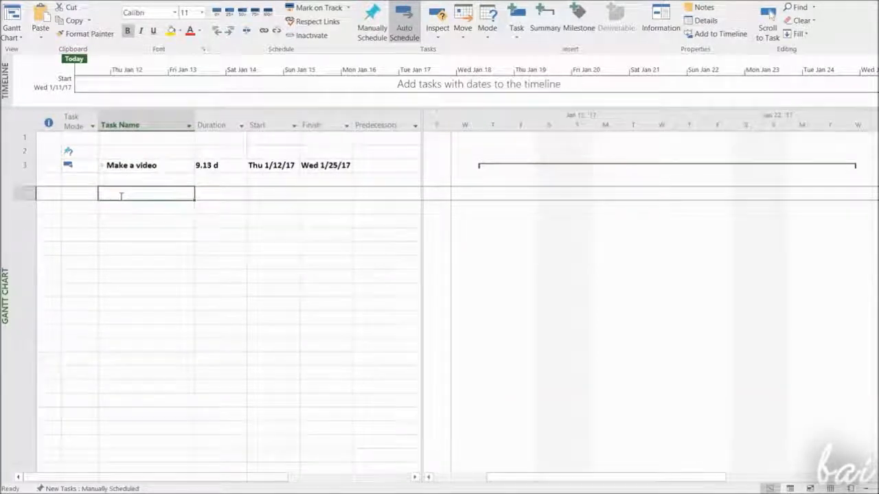
pyautogui.write('Management')
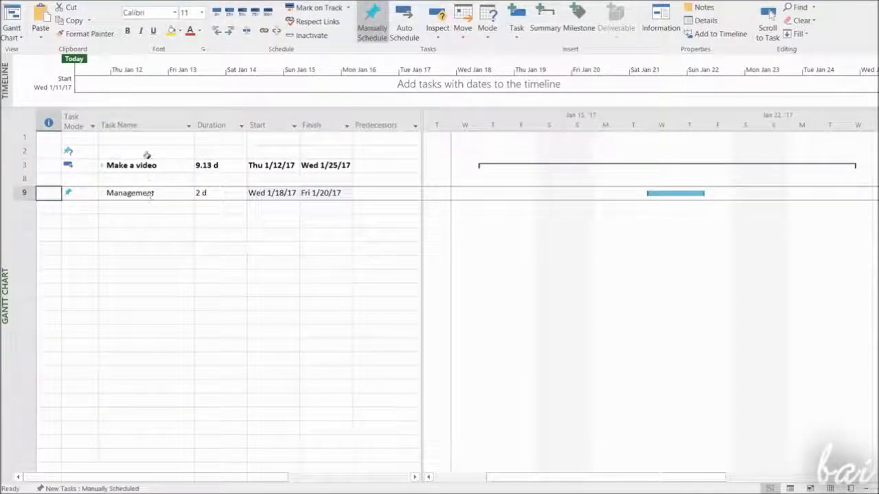
# Collapse and expand the 'Make a video' summary task to check its subtasks
pyautogui.click(146, 180)
pyautogui.click(107, 166)
pyautogui.click(102, 166)
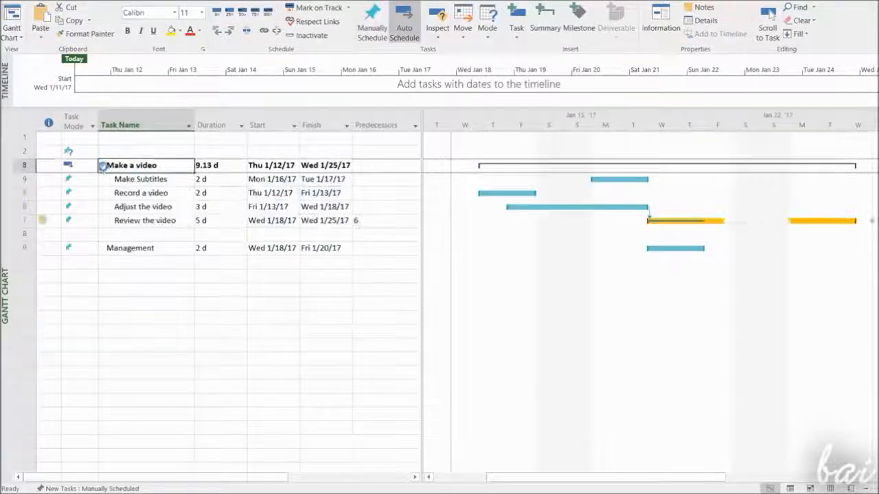
pyautogui.click(102, 167)
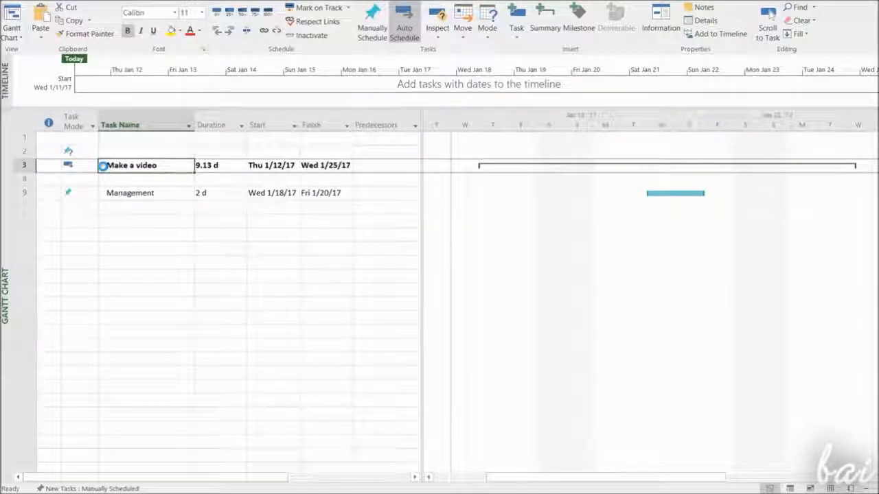
pyautogui.click(103, 166)
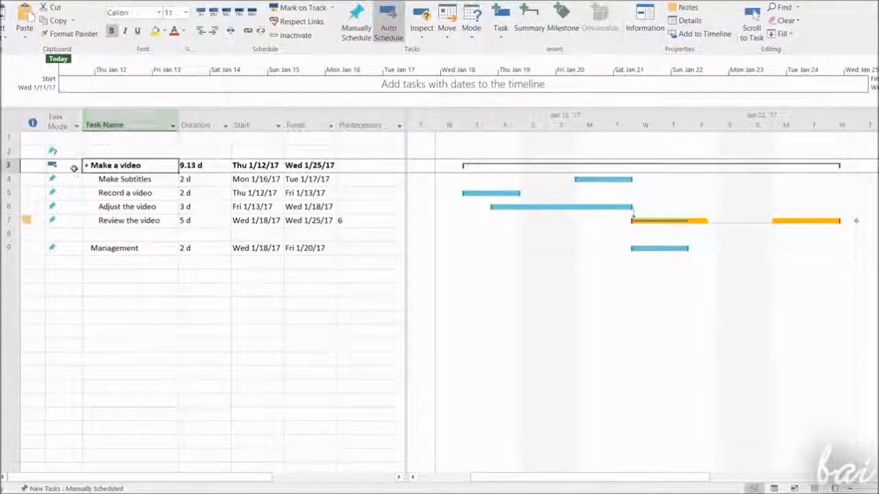
# Set the 'Make a video' summary task's mode to Manually Scheduled
pyautogui.click(77, 165)
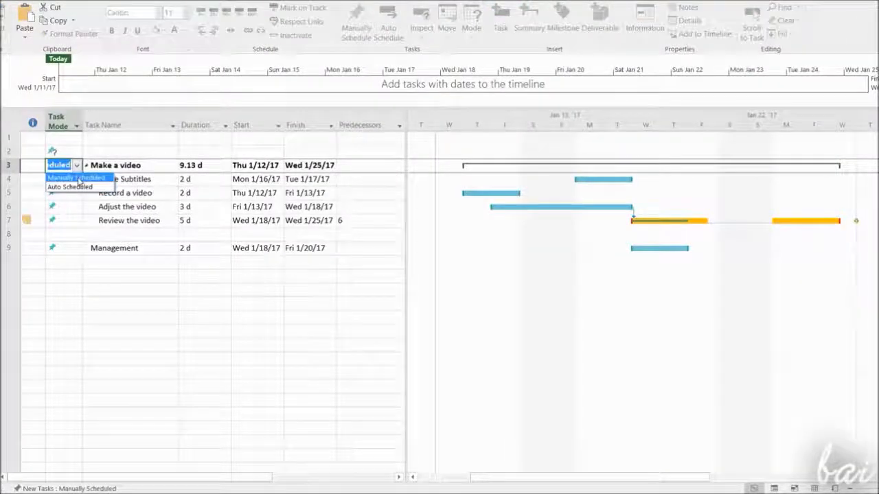
pyautogui.click(77, 178)
pyautogui.moveTo(850, 169); pyautogui.dragTo(780, 177)
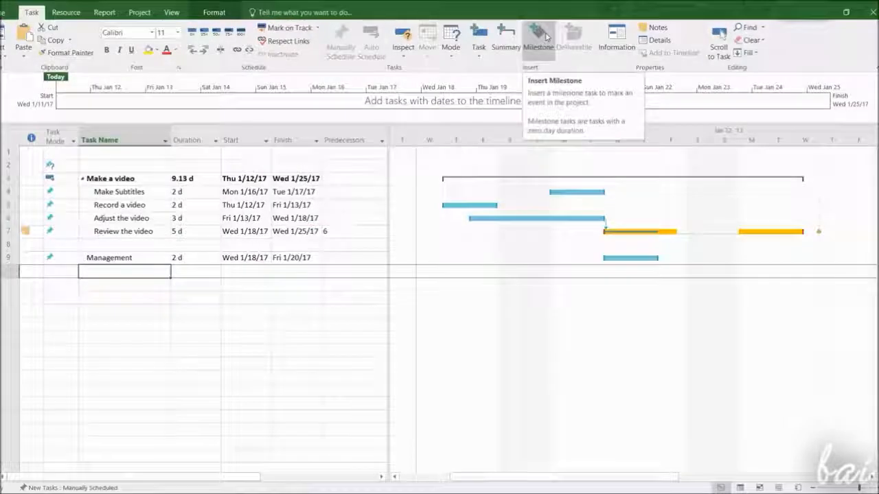
# Insert a milestone named 'Deadline for video' below 'Management'
pyautogui.click(545, 36)
pyautogui.write('Deadline for video')
pyautogui.moveTo(683, 284); pyautogui.dragTo(841, 272)
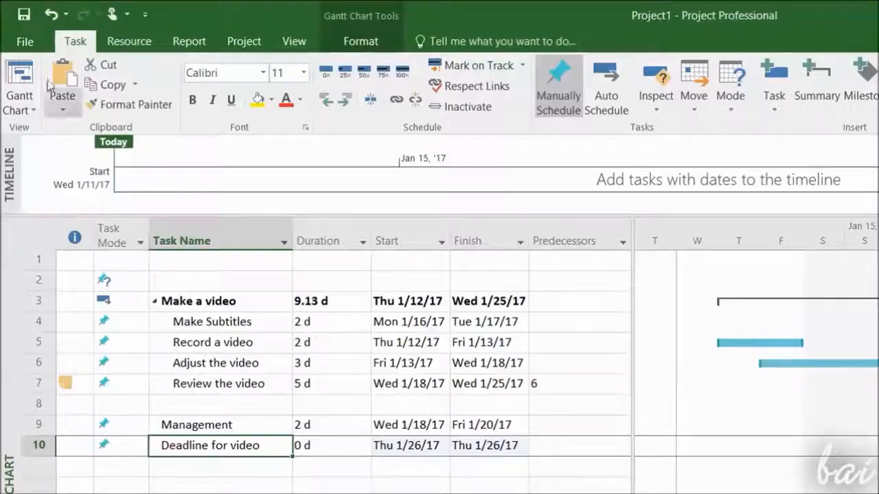
# Save the project as MyProject in the Documents folder
pyautogui.click(24, 42)
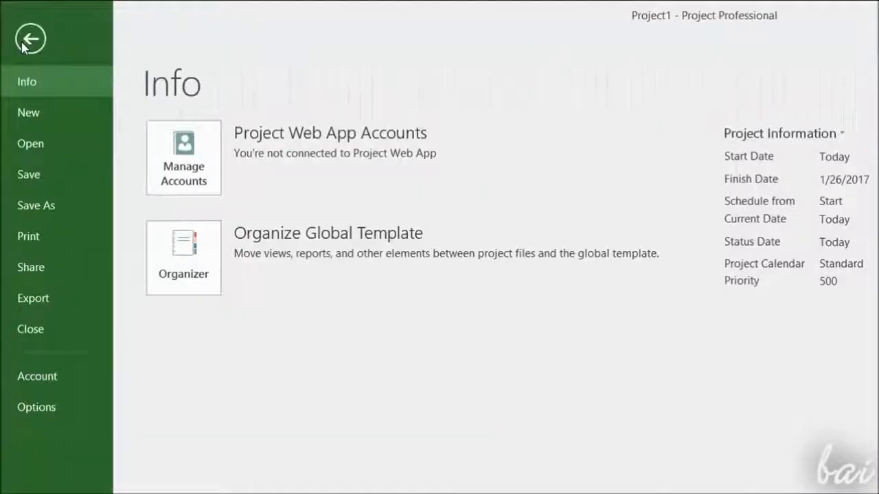
pyautogui.click(58, 201)
pyautogui.click(219, 379)
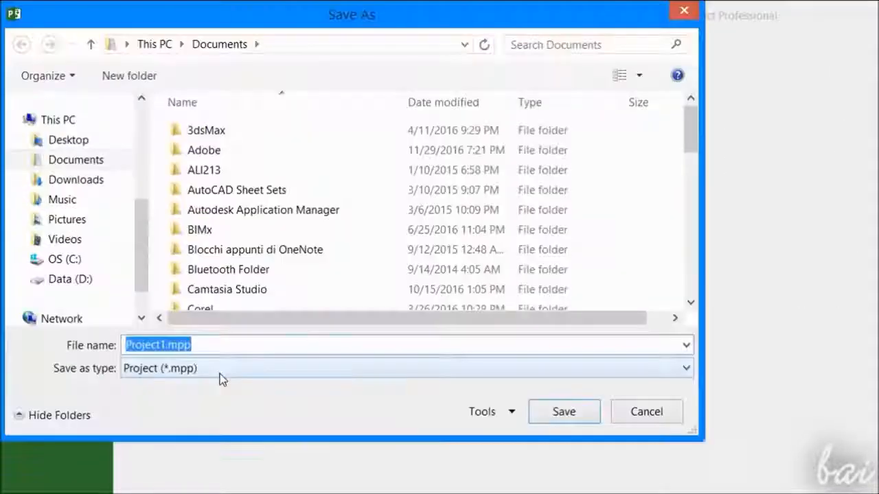
pyautogui.click(169, 345)
pyautogui.moveTo(170, 344); pyautogui.dragTo(120, 347)
pyautogui.write('MyProject')
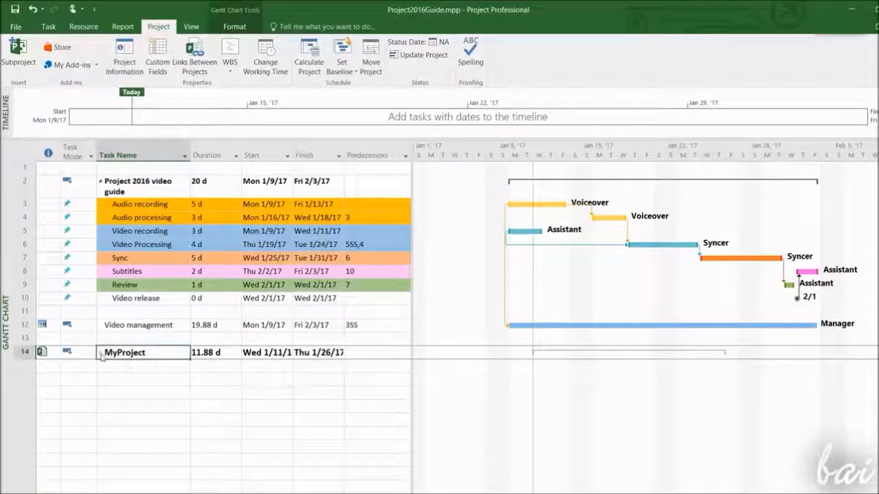
# Expand the inserted MyProject subproject in Project2016Guide to view its tasks
pyautogui.click(100, 353)
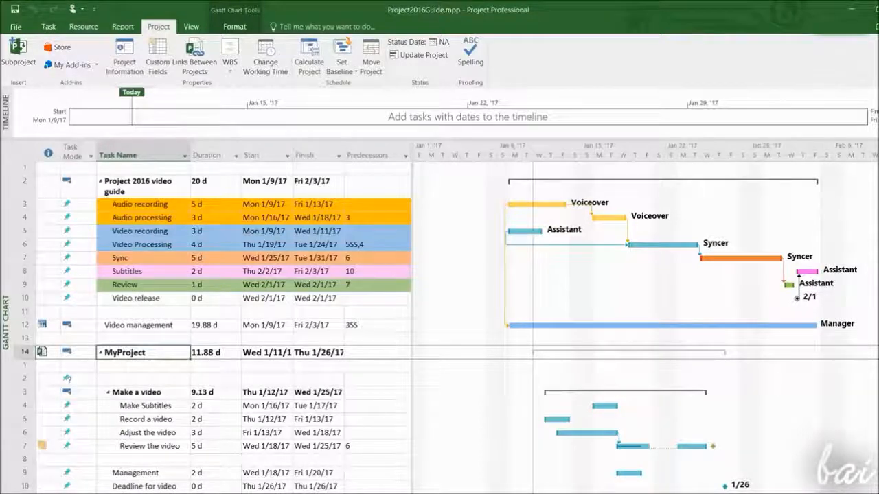
pyautogui.scroll(-1, 206, 371)
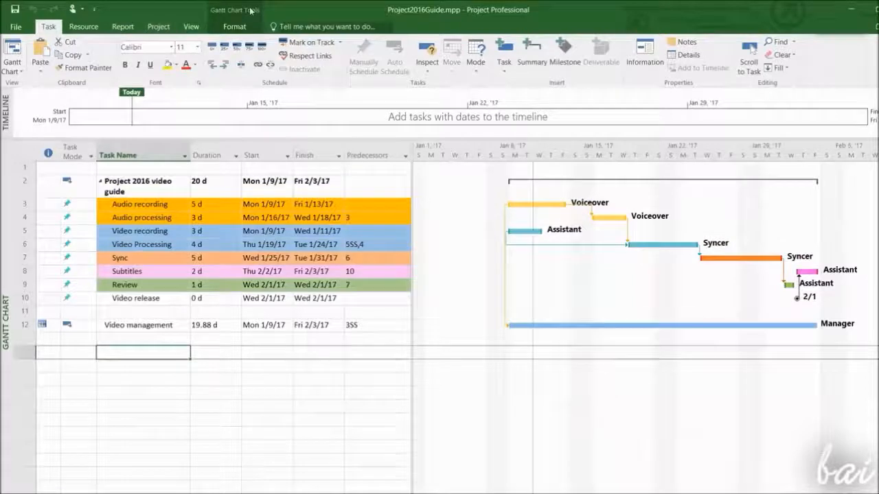
# Insert MyProject.mpp from the Desktop as a linked subproject at the end of Project2016Guide
pyautogui.click(157, 27)
pyautogui.click(17, 54)
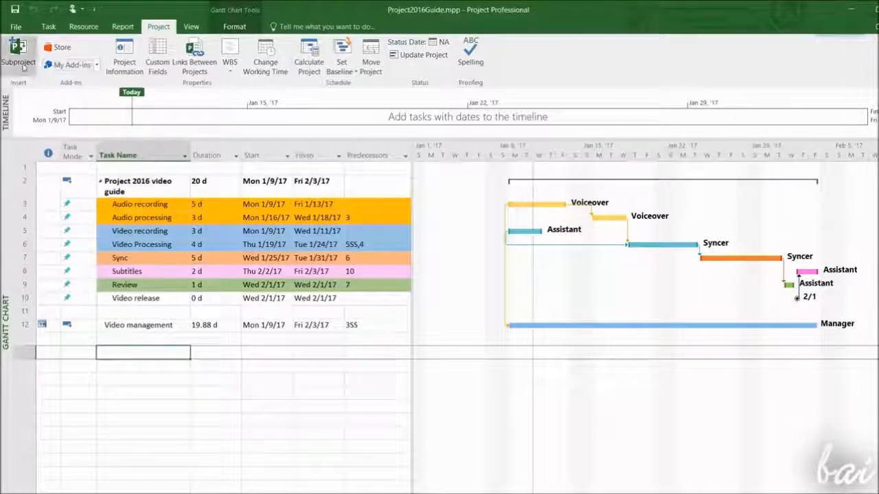
pyautogui.click(469, 214)
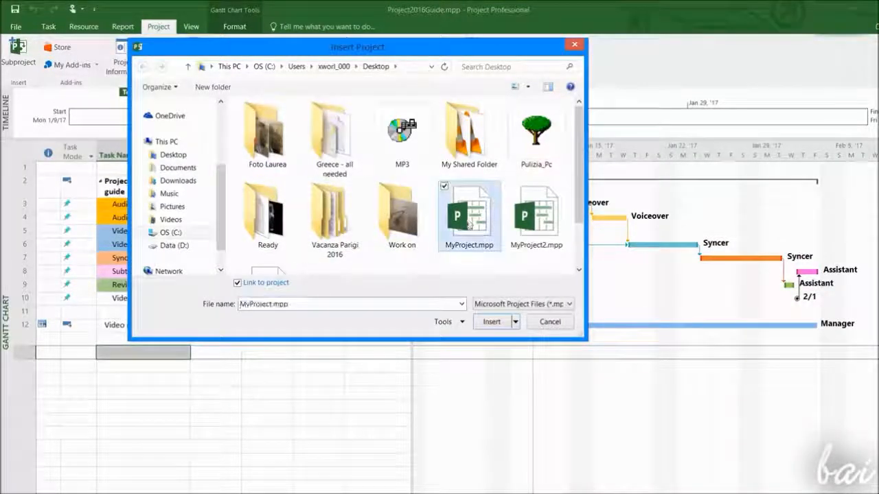
pyautogui.click(486, 323)
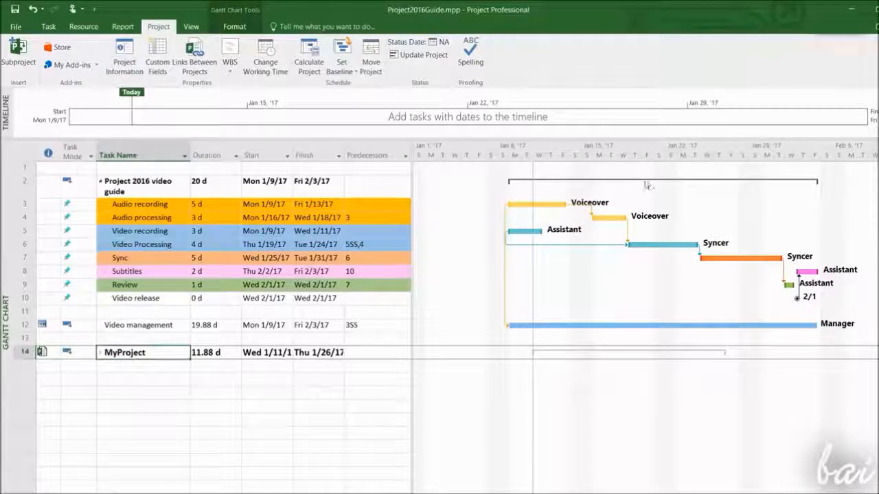
pyautogui.click(101, 354)
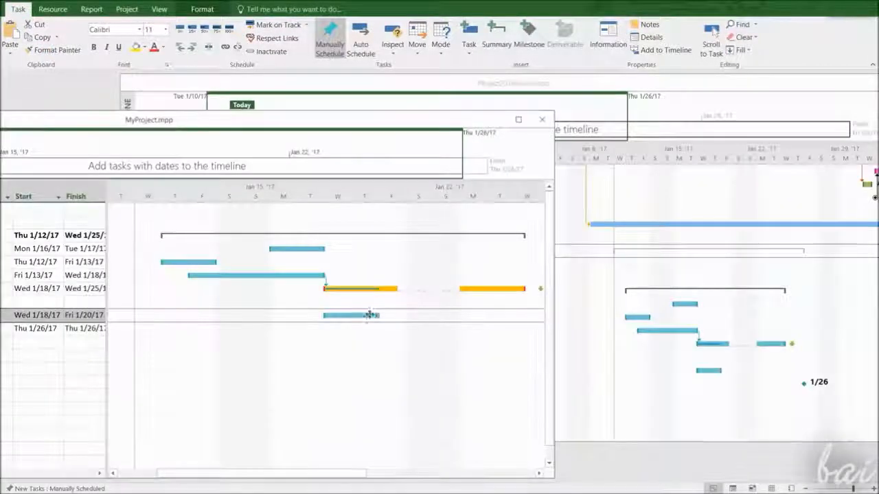
# Switch MyProject to the Team Planner view and add a new work resource
pyautogui.moveTo(369, 315); pyautogui.dragTo(294, 315)
pyautogui.moveTo(295, 315); pyautogui.dragTo(327, 320)
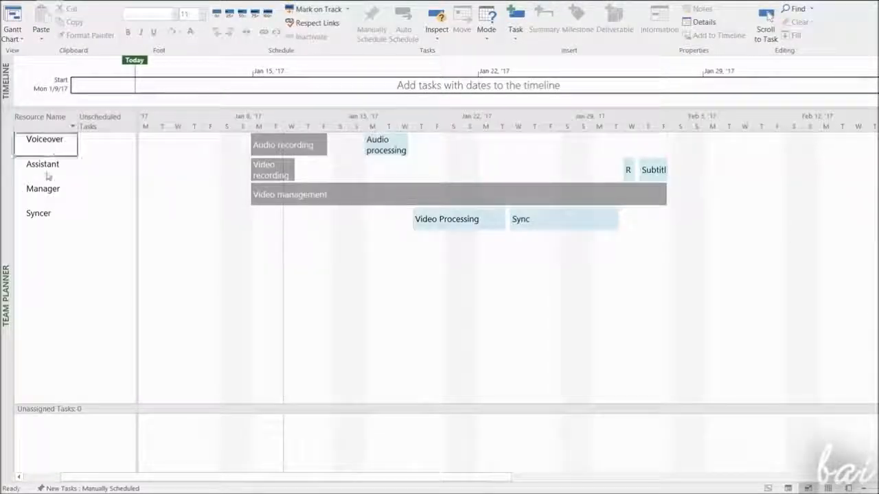
pyautogui.click(45, 189)
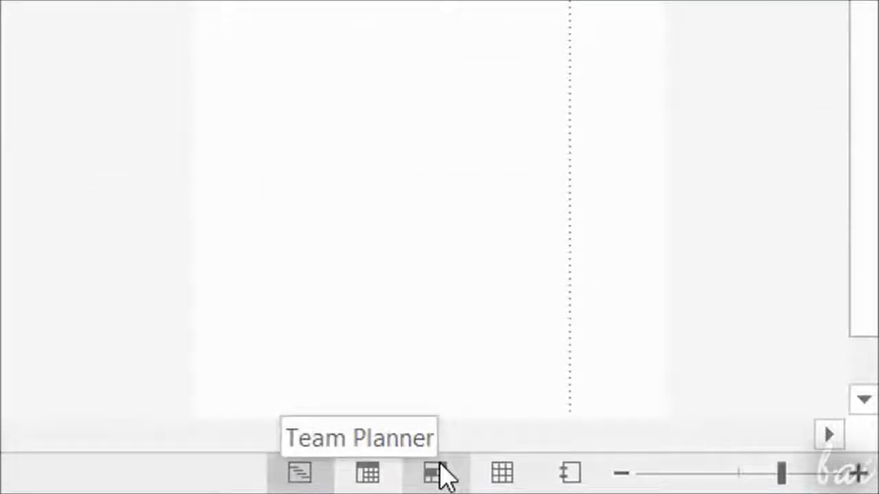
pyautogui.click(440, 466)
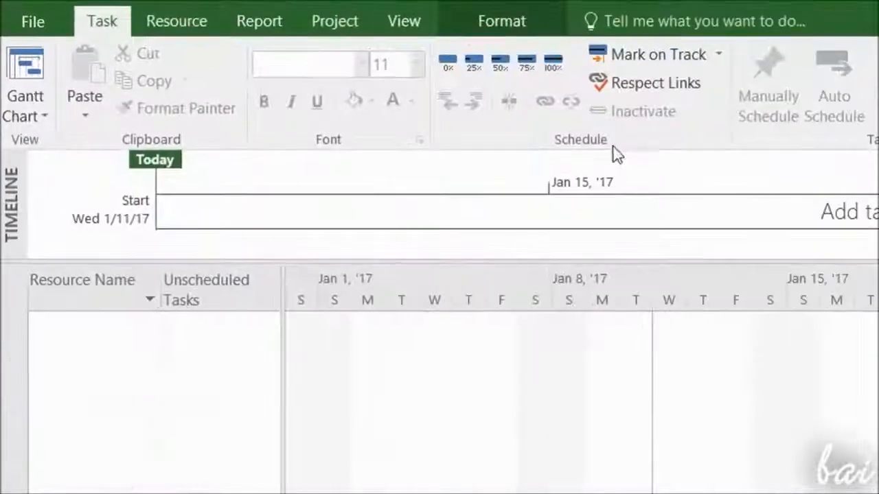
pyautogui.click(191, 15)
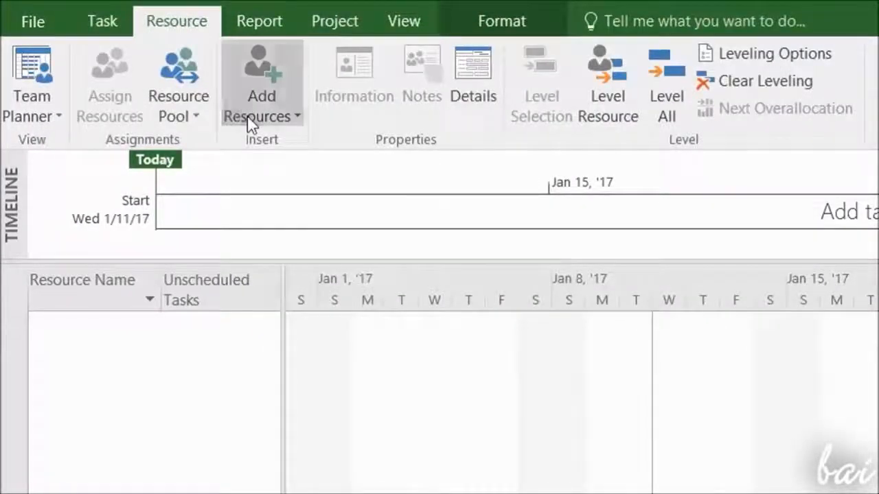
pyautogui.click(251, 121)
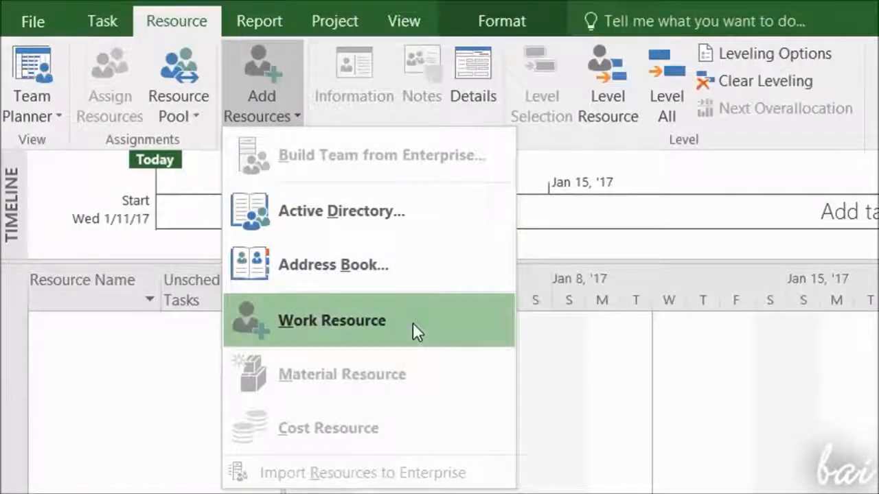
pyautogui.click(412, 323)
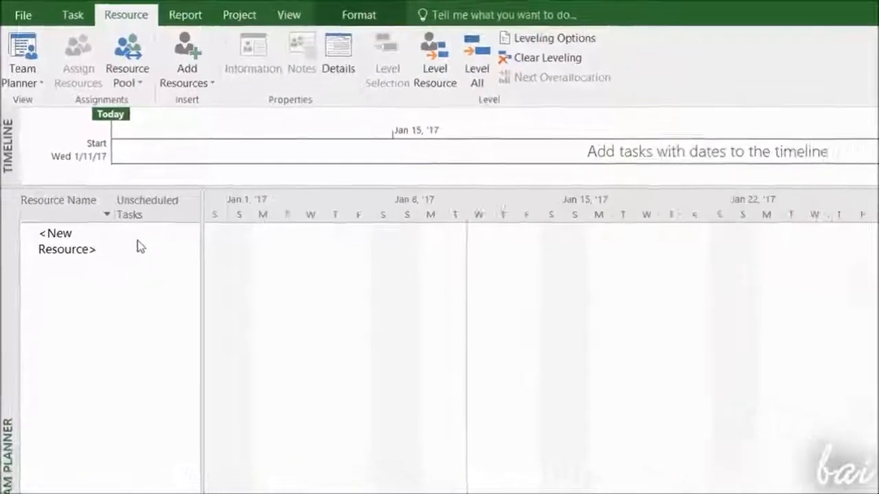
# Define work resources named Myself, Jack and Paul in the resource information
pyautogui.doubleClick(93, 249)
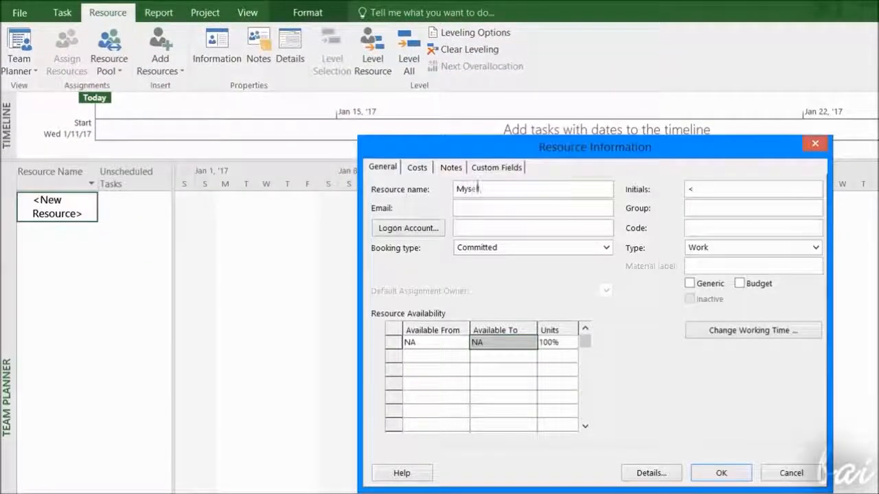
pyautogui.click(710, 209)
pyautogui.click(605, 249)
pyautogui.click(816, 248)
pyautogui.click(695, 261)
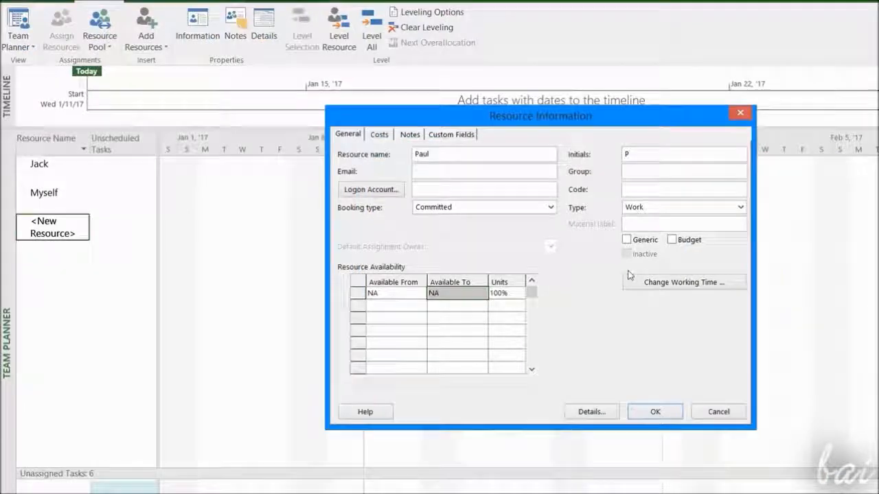
# Add a 'Holidays' exception to Paul's working time calendar and confirm the resource
pyautogui.click(652, 283)
pyautogui.click(508, 317)
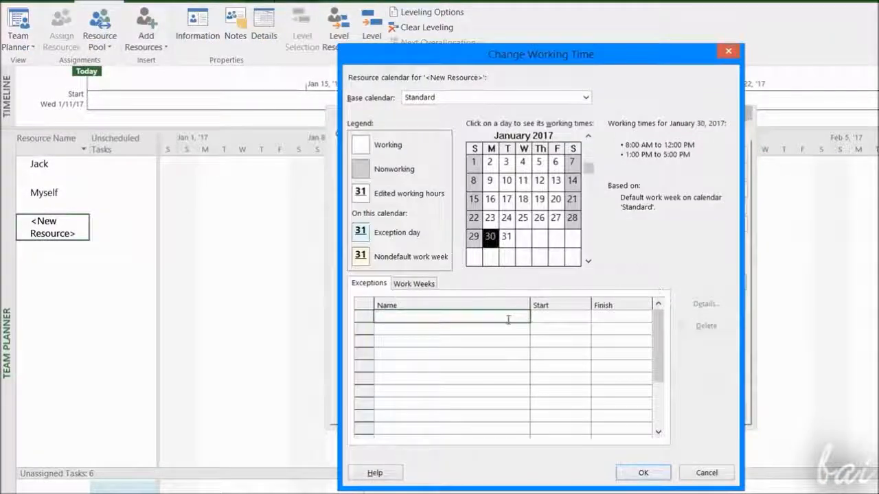
pyautogui.write('Holidays')
pyautogui.click(562, 319)
pyautogui.click(586, 317)
pyautogui.click(586, 318)
pyautogui.click(622, 318)
pyautogui.click(646, 318)
pyautogui.click(579, 402)
pyautogui.click(643, 473)
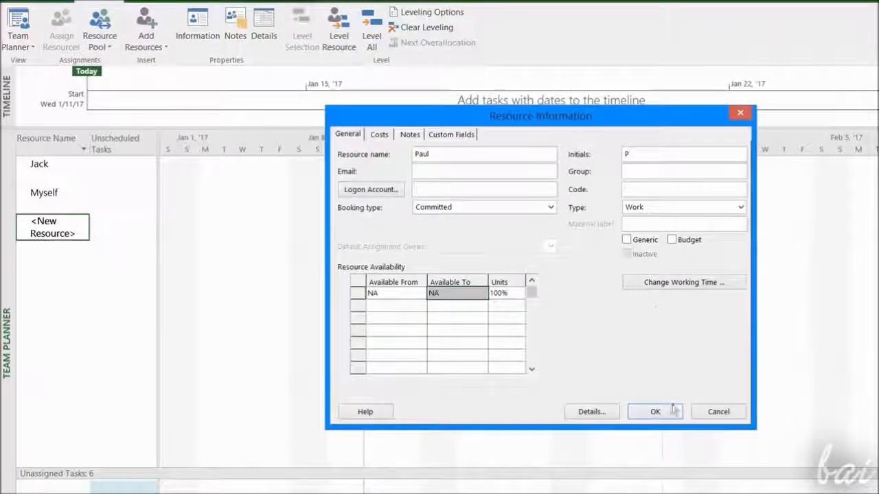
pyautogui.click(653, 410)
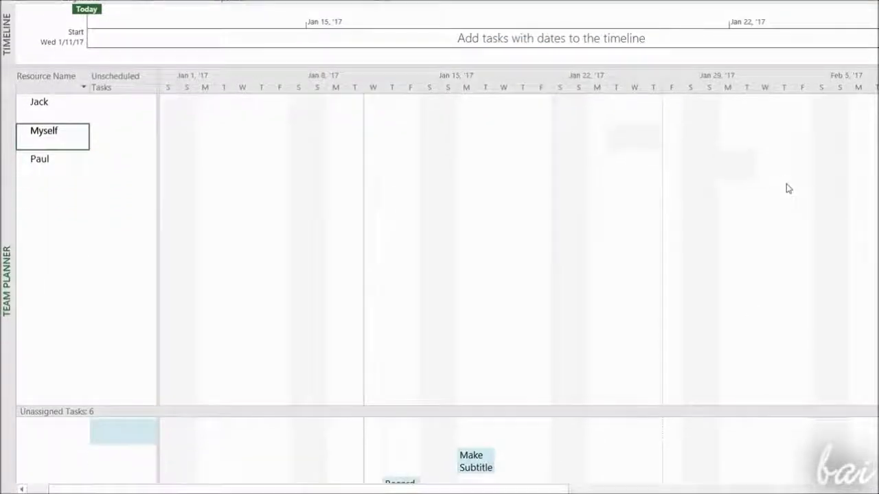
# Assign the unassigned tasks to Jack, Myself and Paul in the Team Planner, then return to the Gantt Chart
pyautogui.moveTo(581, 412); pyautogui.dragTo(563, 263)
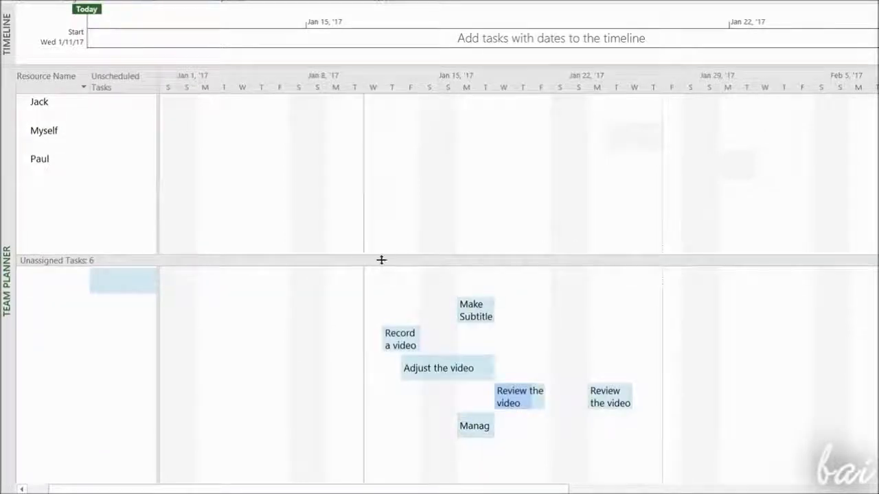
pyautogui.moveTo(481, 243); pyautogui.dragTo(498, 160)
pyautogui.moveTo(403, 300); pyautogui.dragTo(413, 137)
pyautogui.moveTo(454, 309); pyautogui.dragTo(453, 107)
pyautogui.moveTo(474, 340); pyautogui.dragTo(475, 138)
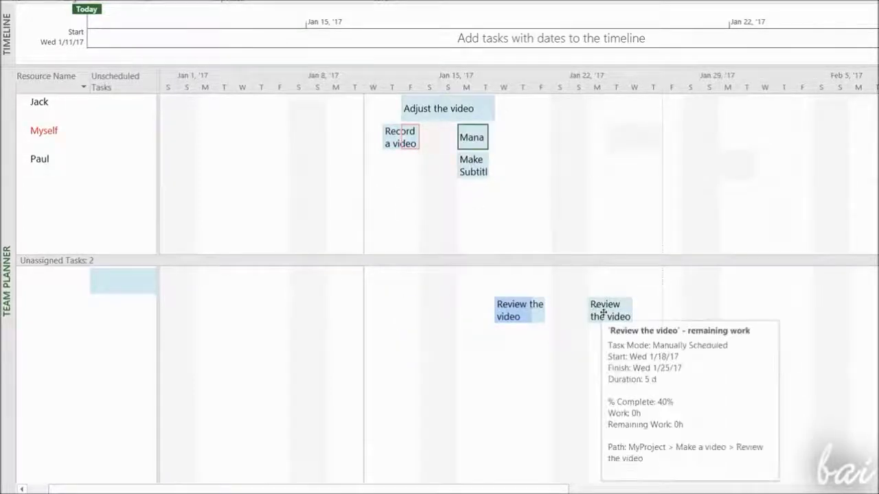
pyautogui.moveTo(608, 312); pyautogui.dragTo(618, 139)
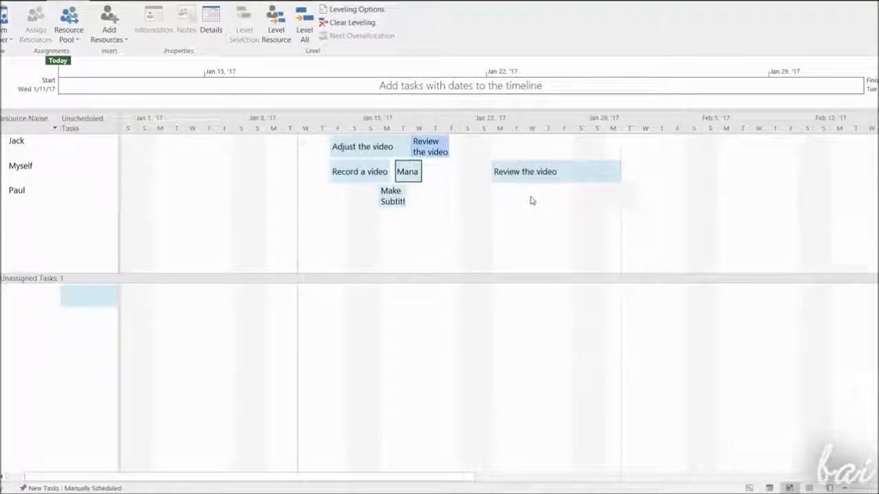
pyautogui.click(750, 488)
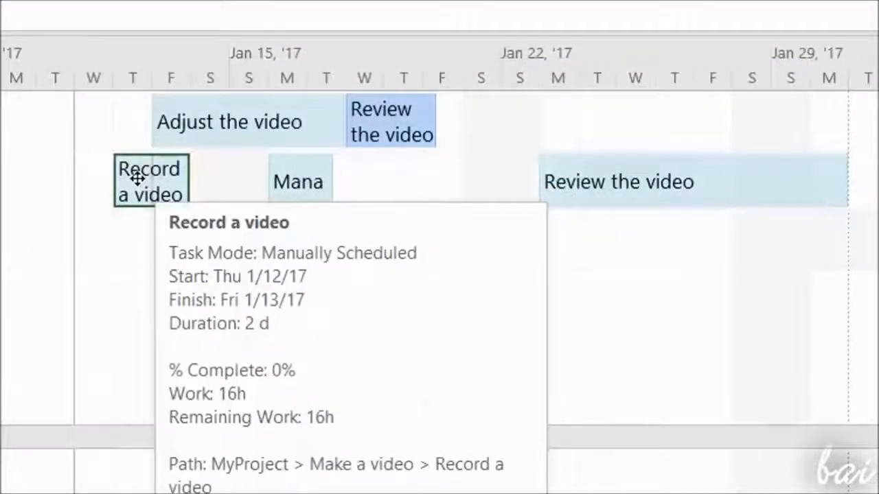
# Move the Record a video task bar and neighbouring bars within the Team Planner to reschedule them
pyautogui.moveTo(137, 179); pyautogui.dragTo(194, 195)
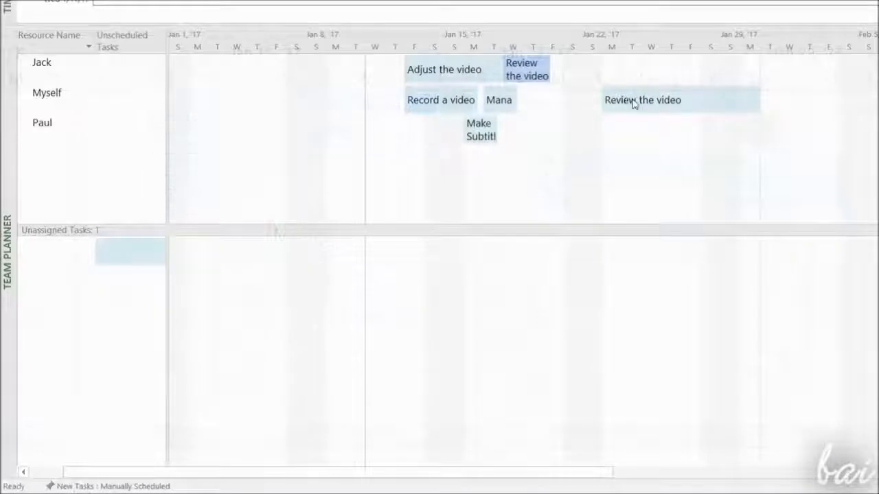
pyautogui.moveTo(634, 100); pyautogui.dragTo(695, 108)
pyautogui.moveTo(440, 100); pyautogui.dragTo(407, 79)
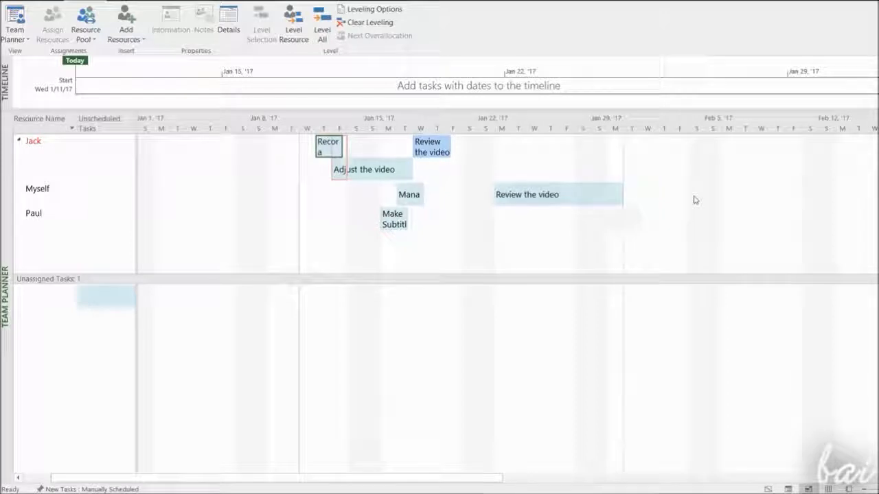
# Switch to the Task Usage view and review each task's resource assignments and daily work
pyautogui.click(788, 489)
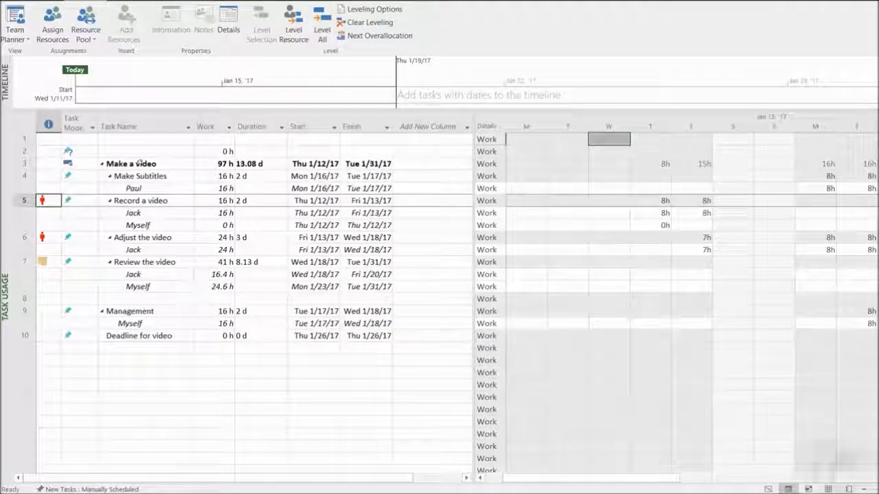
pyautogui.click(159, 176)
pyautogui.click(148, 189)
pyautogui.click(153, 212)
pyautogui.click(162, 226)
pyautogui.click(155, 250)
pyautogui.click(152, 286)
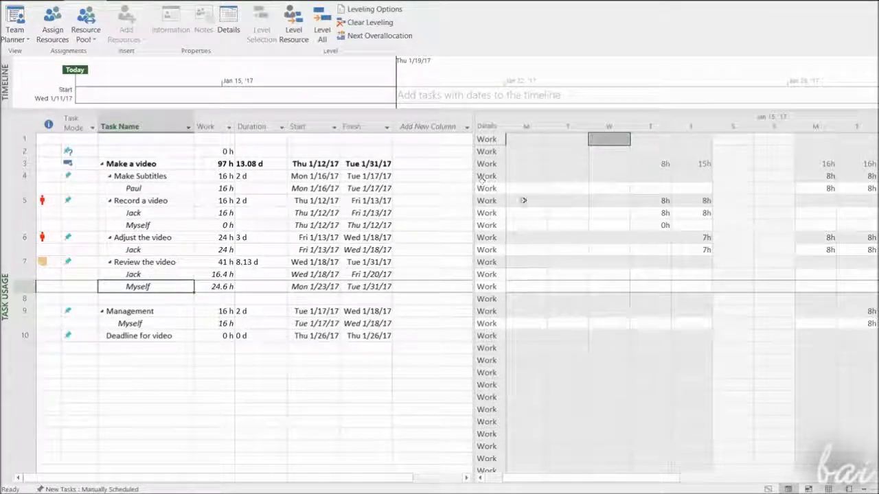
pyautogui.moveTo(650, 479); pyautogui.dragTo(750, 478)
# Set Jack's Friday work on Record a video to 4 hours in the timescale grid
pyautogui.click(573, 176)
pyautogui.click(582, 189)
pyautogui.click(609, 179)
pyautogui.click(610, 188)
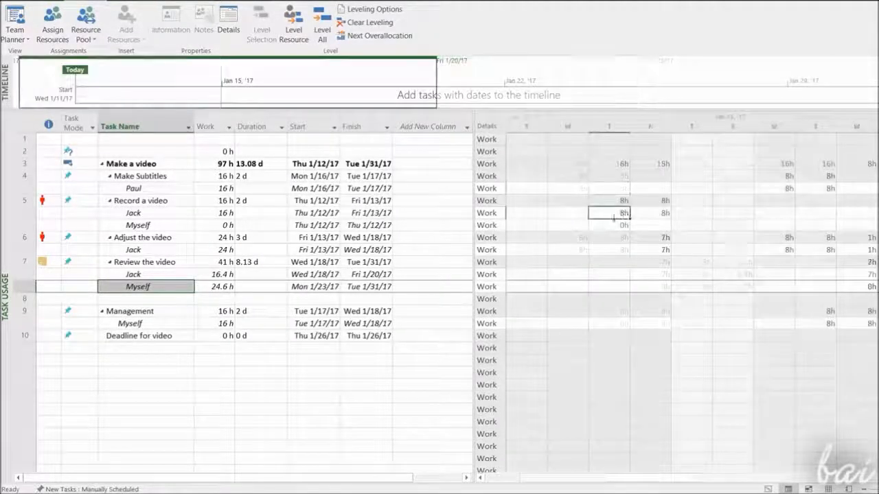
pyautogui.click(656, 250)
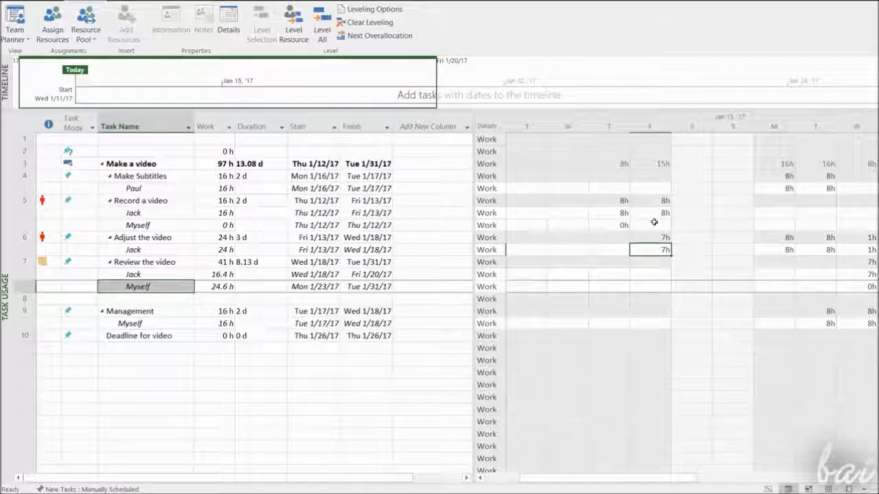
pyautogui.click(656, 213)
pyautogui.click(654, 250)
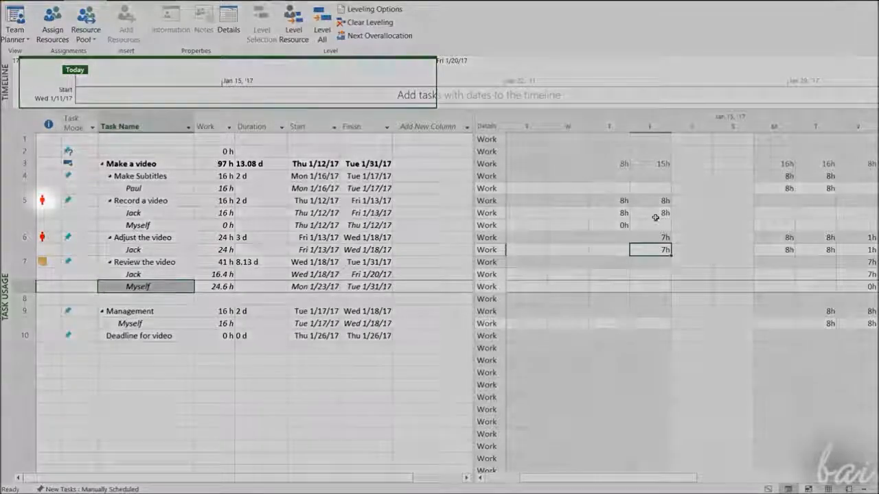
pyautogui.click(656, 213)
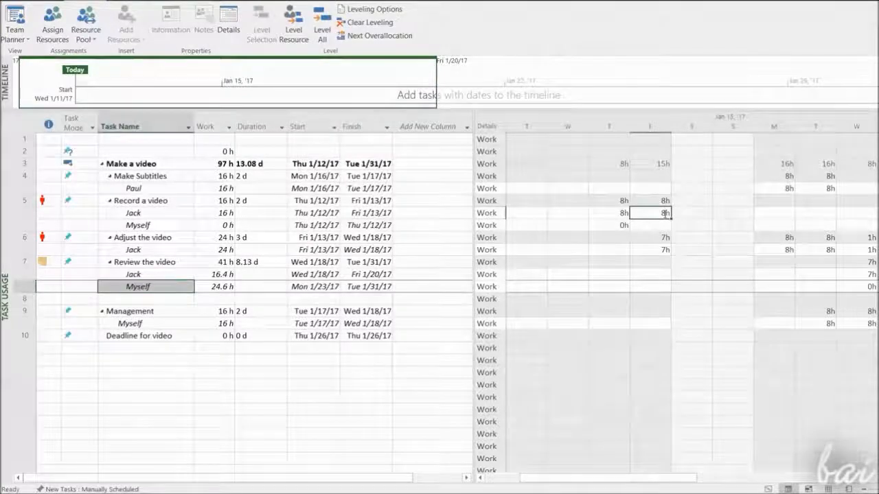
pyautogui.write('4')
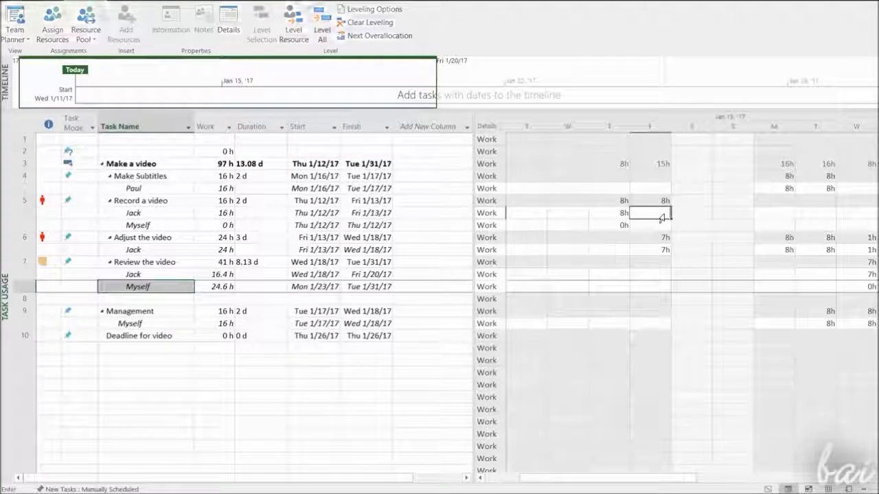
# Set Jack's Friday work on Adjust the video to 4 hours in the timescale grid
pyautogui.click(667, 251)
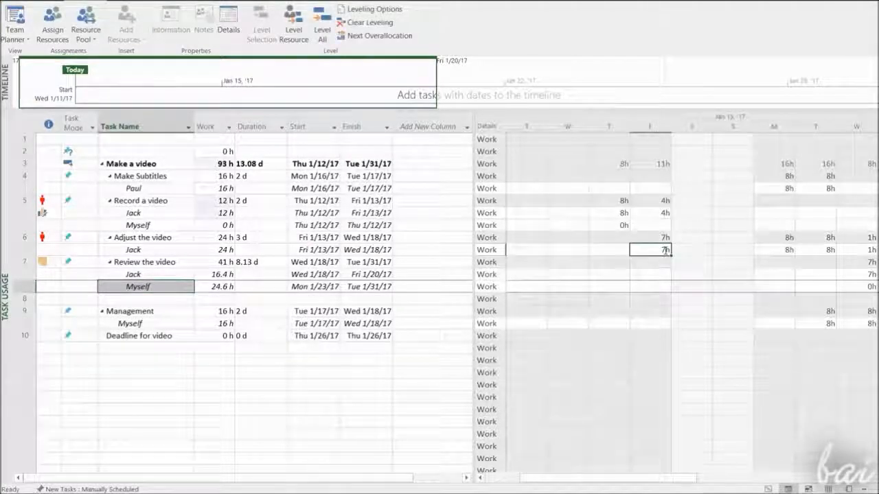
pyautogui.write('4')
pyautogui.click(664, 216)
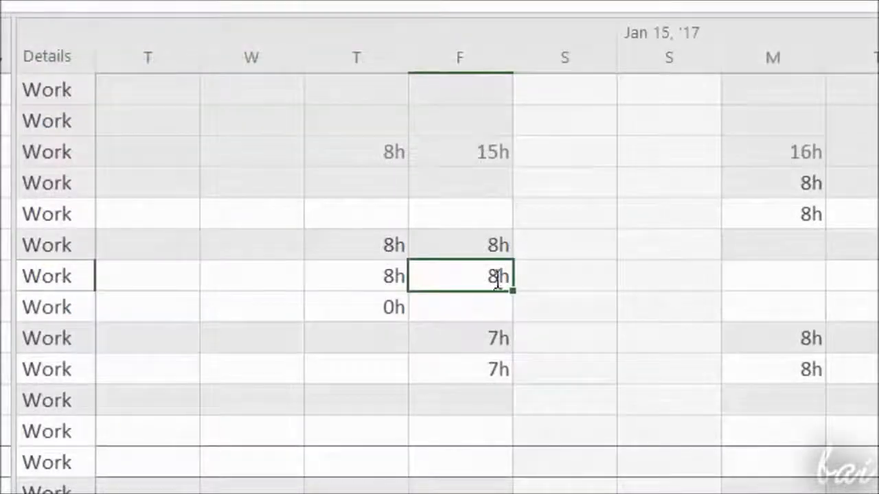
pyautogui.press('Delete')
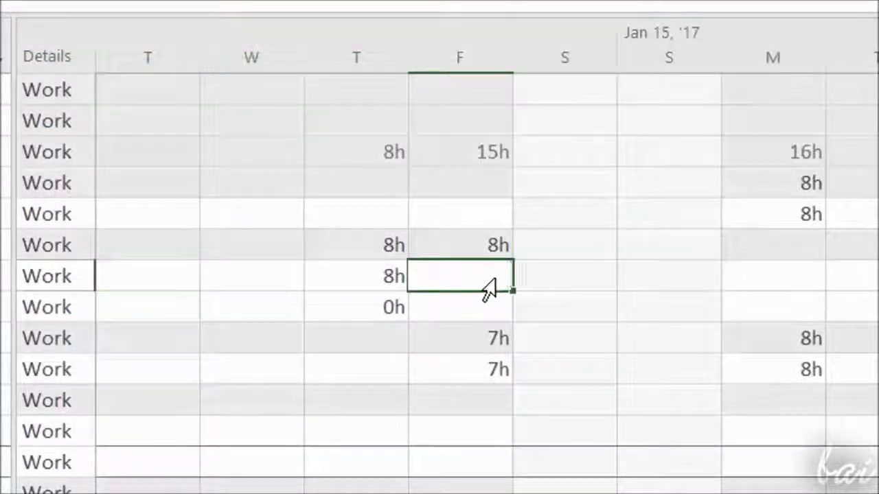
pyautogui.click(501, 371)
pyautogui.write('4h')
pyautogui.click(496, 288)
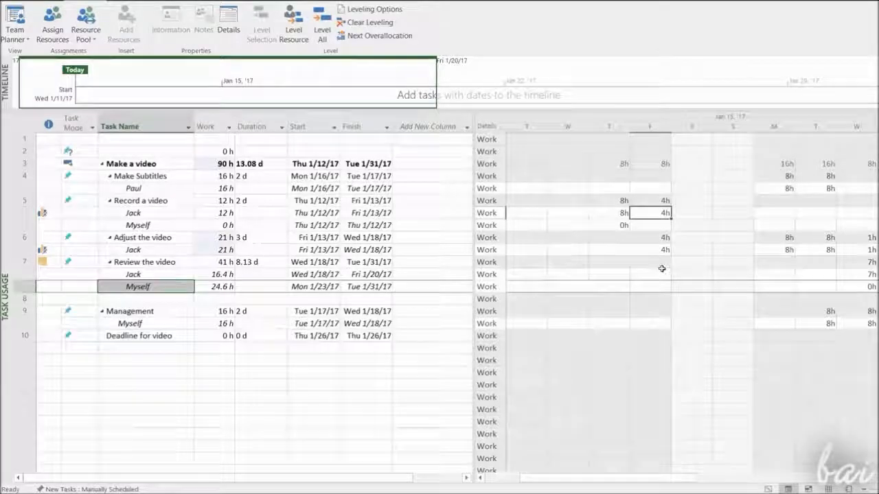
# Assign Paul as an additional resource to the Record a video task through Assign Resources
pyautogui.click(664, 249)
pyautogui.click(664, 238)
pyautogui.click(666, 201)
pyautogui.click(652, 213)
pyautogui.click(653, 225)
pyautogui.click(149, 201)
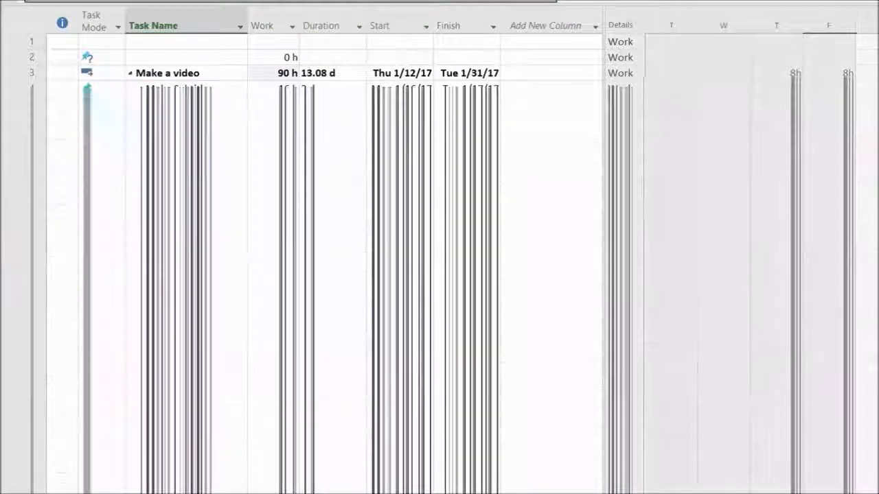
pyautogui.rightClick(169, 118)
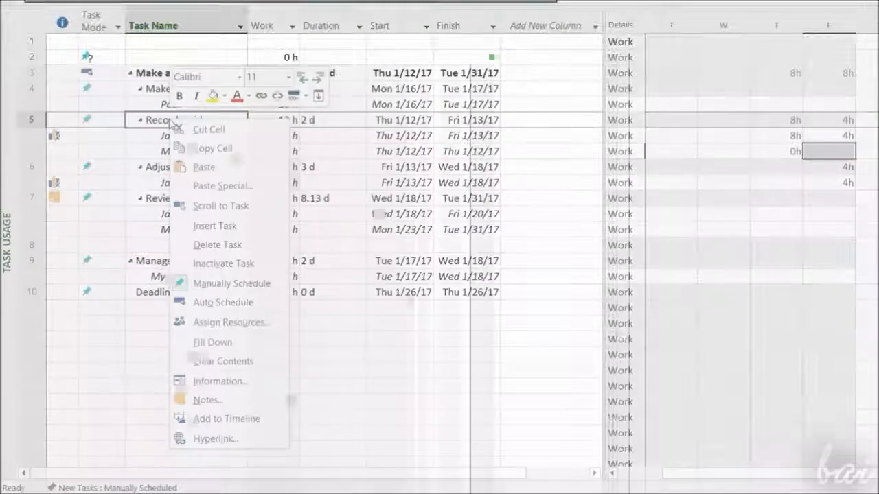
pyautogui.click(246, 325)
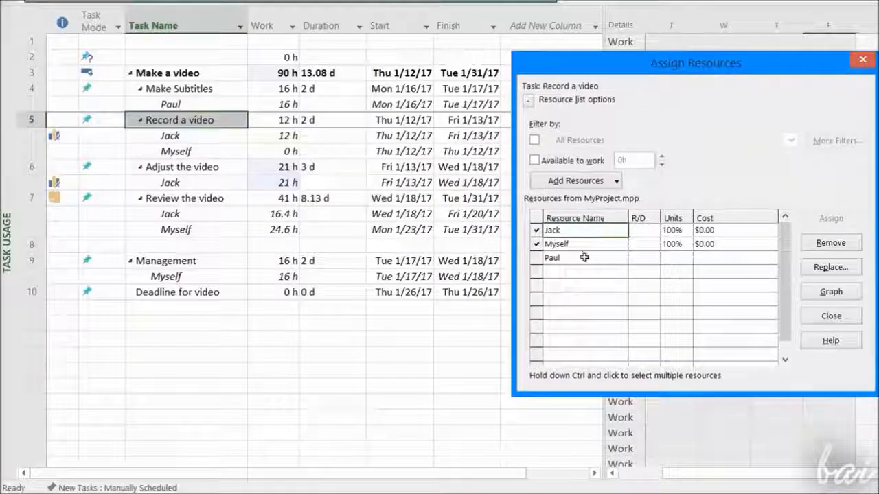
pyautogui.click(585, 258)
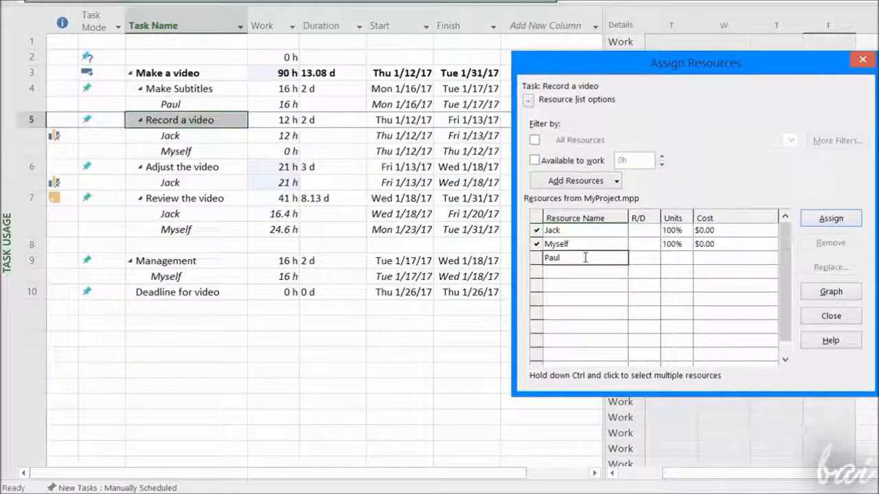
pyautogui.click(831, 218)
pyautogui.click(831, 316)
pyautogui.click(216, 169)
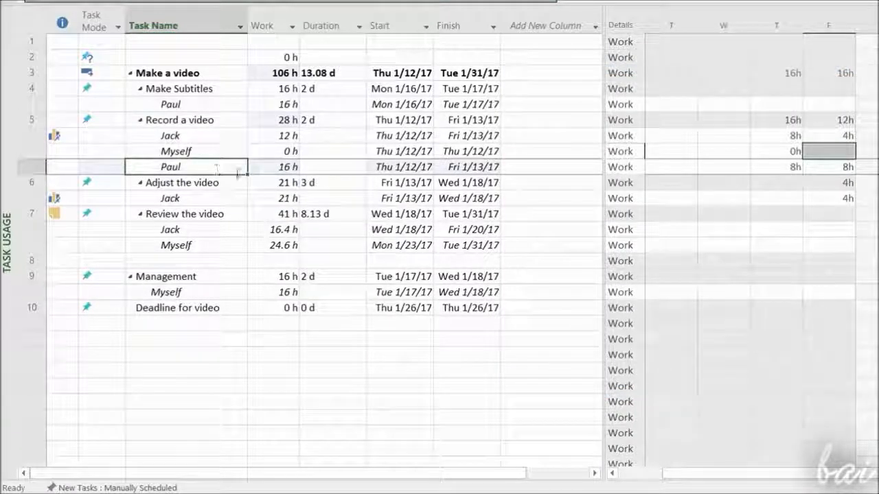
pyautogui.click(294, 170)
pyautogui.click(277, 148)
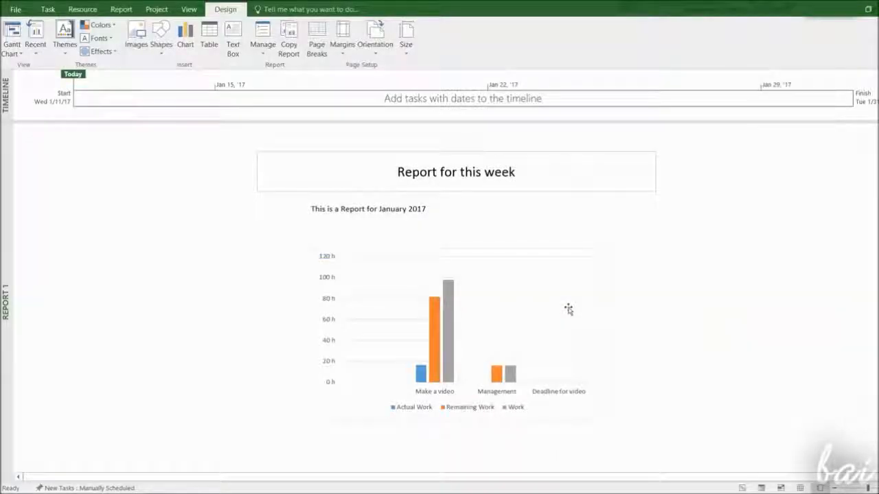
# Create a new report named Report 1 and retitle it 'Report for this week'
pyautogui.click(129, 9)
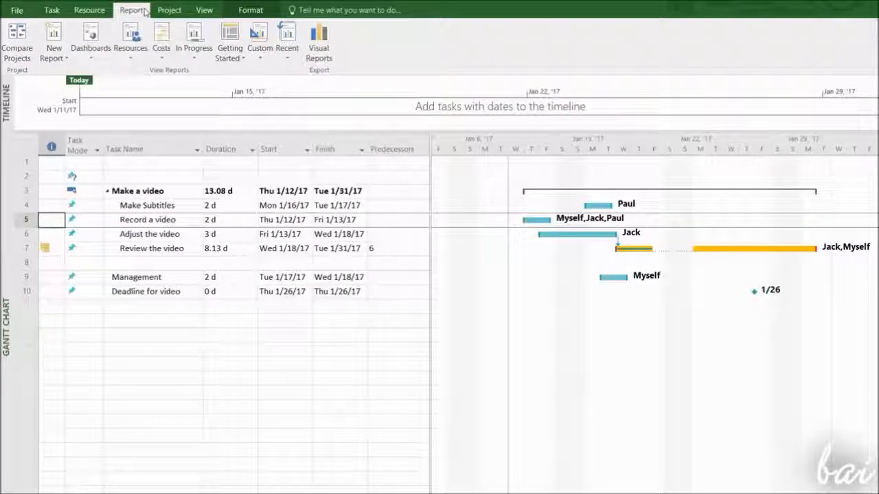
pyautogui.click(54, 43)
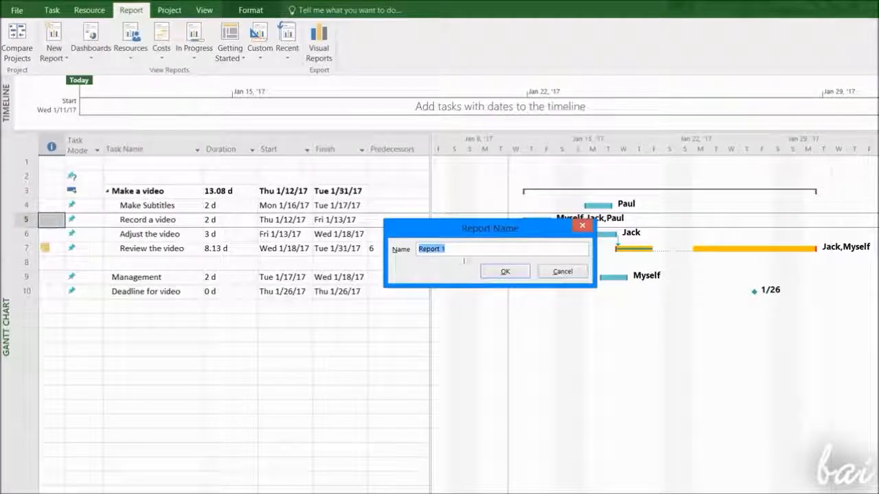
pyautogui.click(505, 272)
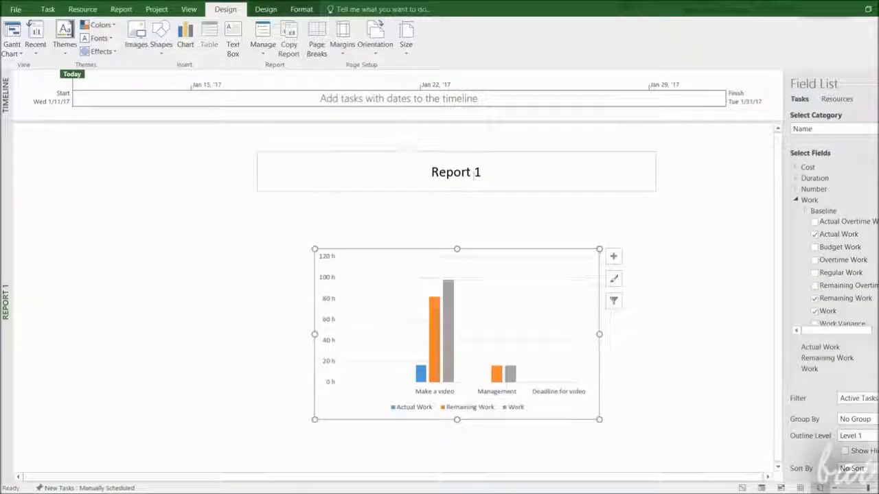
pyautogui.click(458, 174)
pyautogui.tripleClick(410, 173)
pyautogui.write('Report for this week')
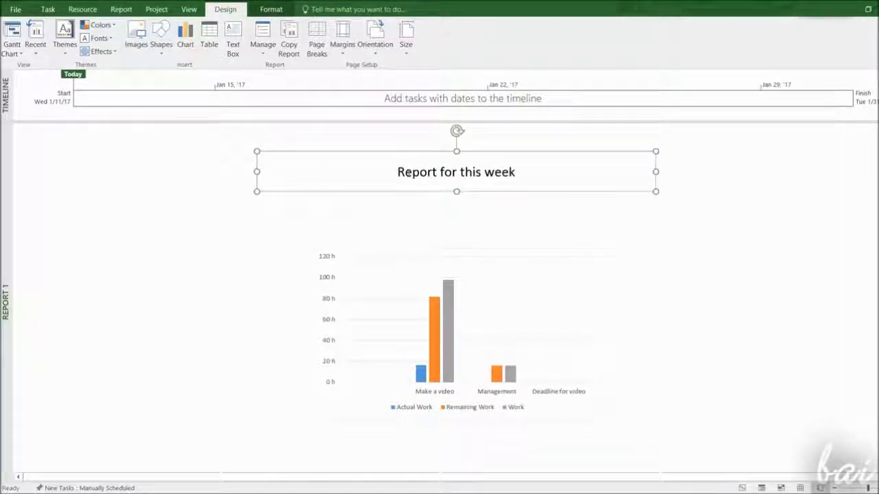
pyautogui.click(466, 267)
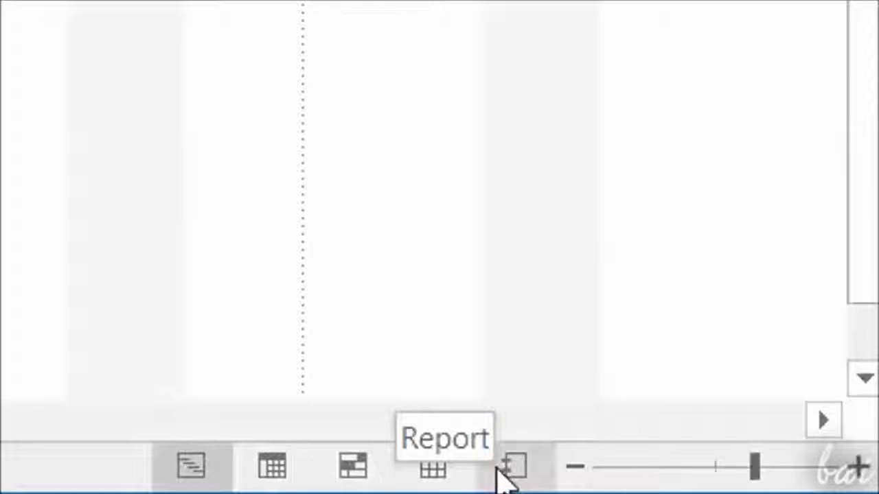
# Open Report 1 and then Report 2 from the recent reports list
pyautogui.click(121, 9)
pyautogui.click(265, 43)
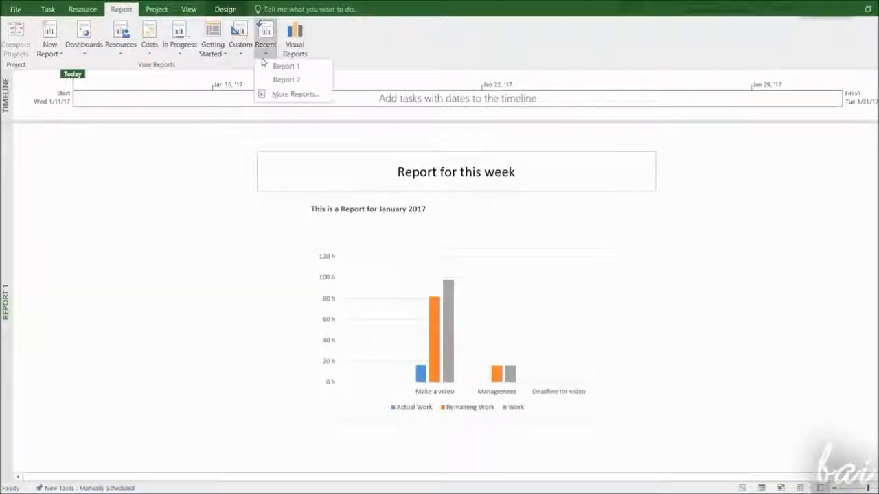
pyautogui.click(272, 66)
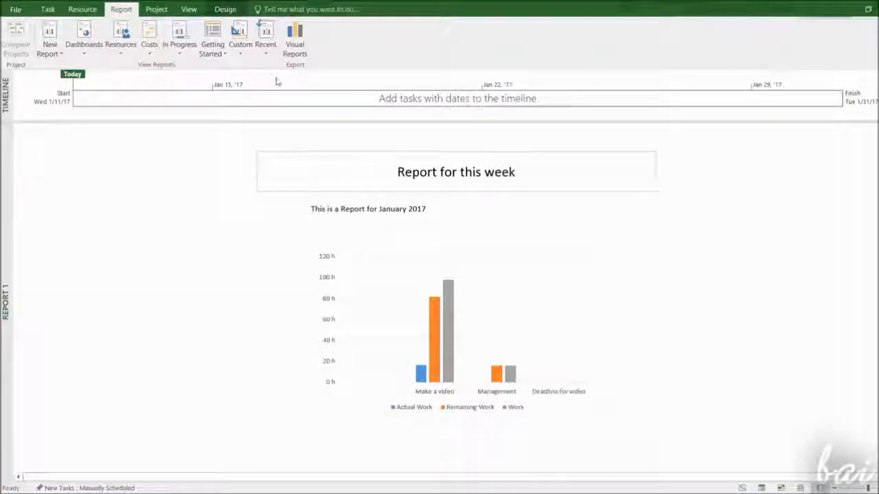
pyautogui.click(265, 37)
pyautogui.click(274, 79)
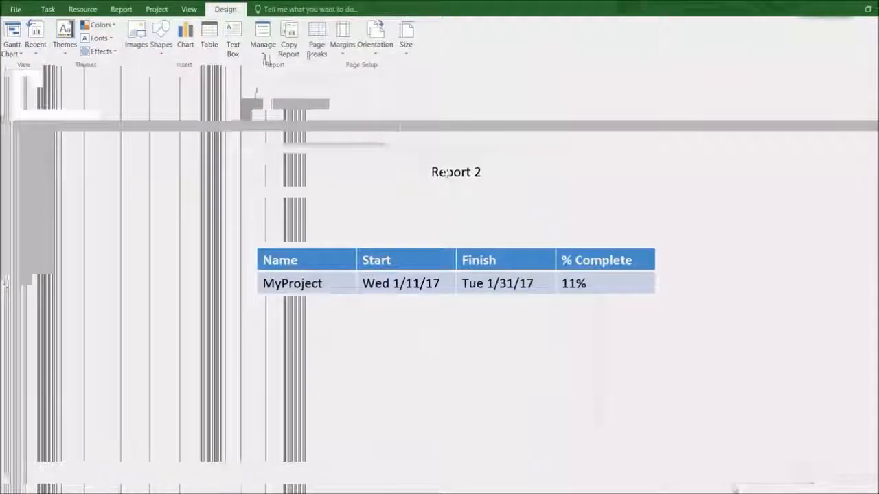